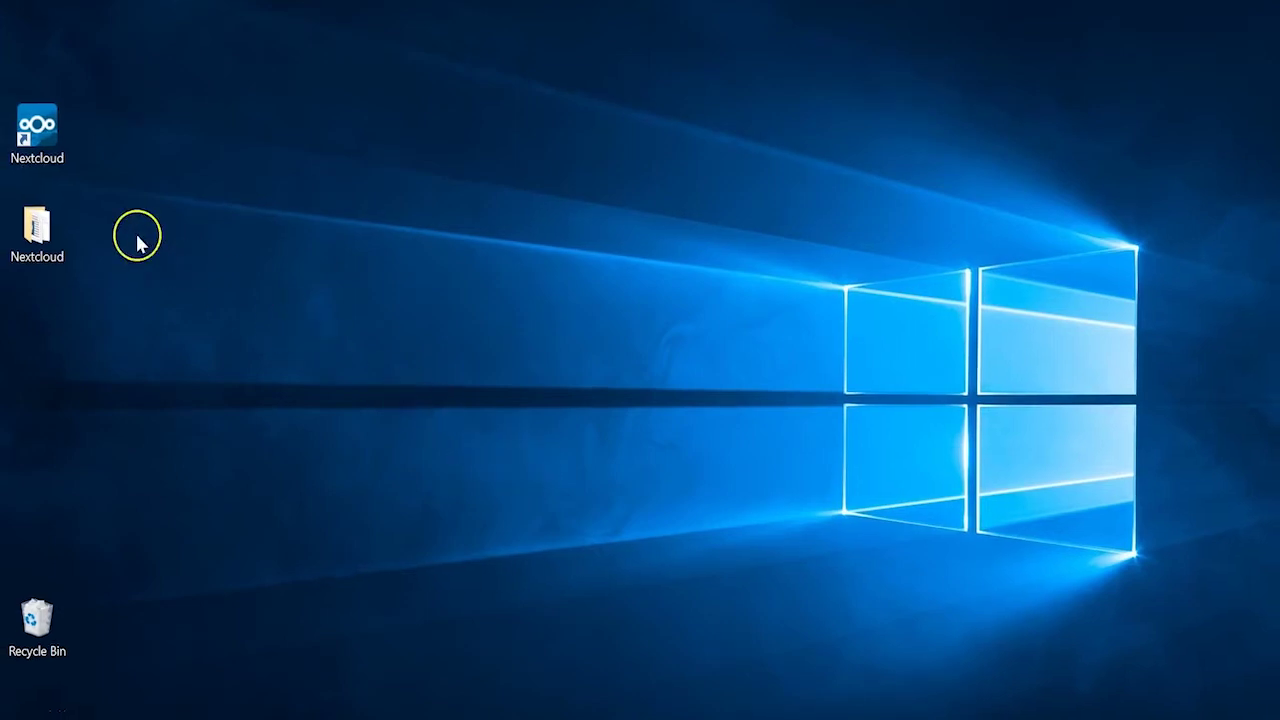
Launch the Nextcloud desktop client and open the synced Nextcloud folder on the computer.
double_click(40, 150)
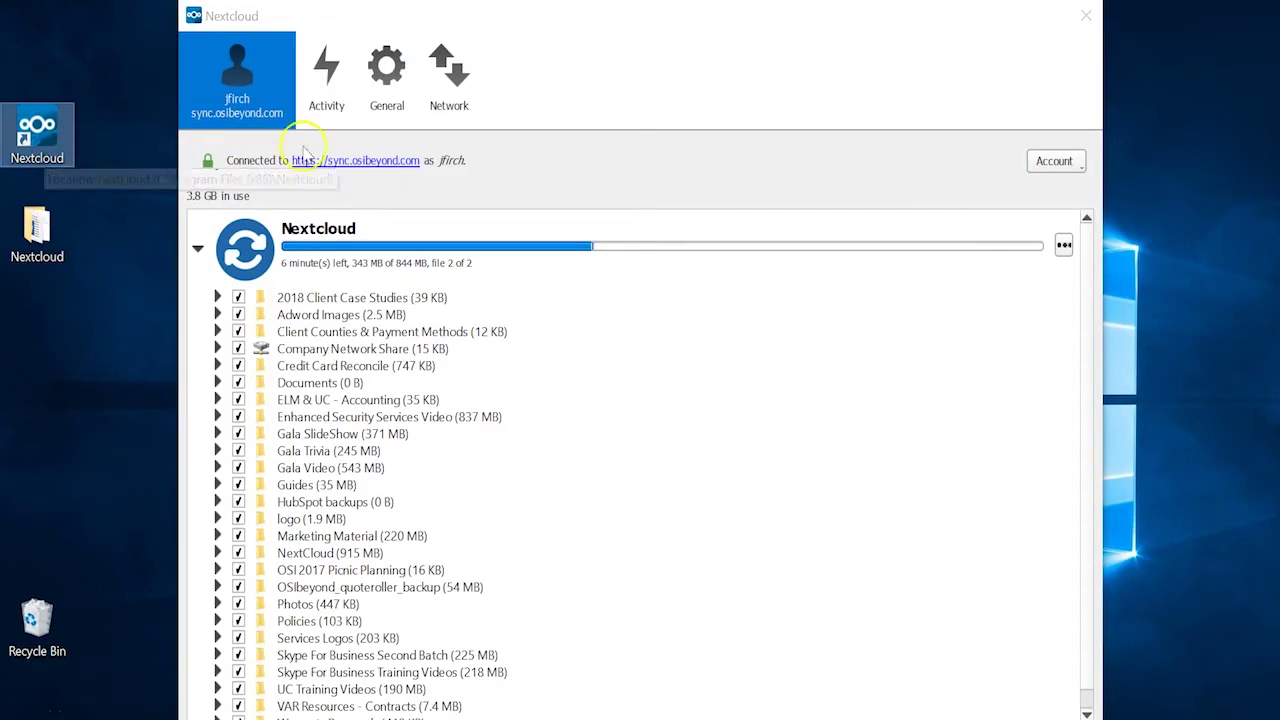
click(1063, 247)
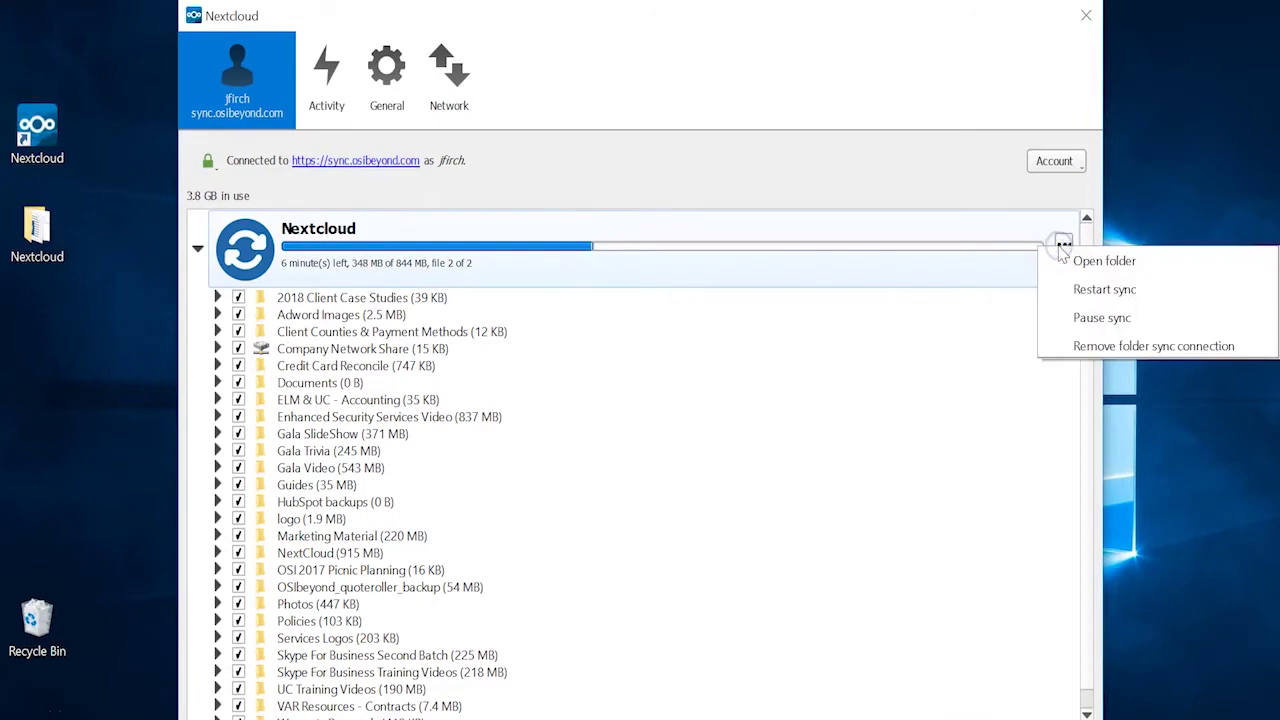
click(1086, 263)
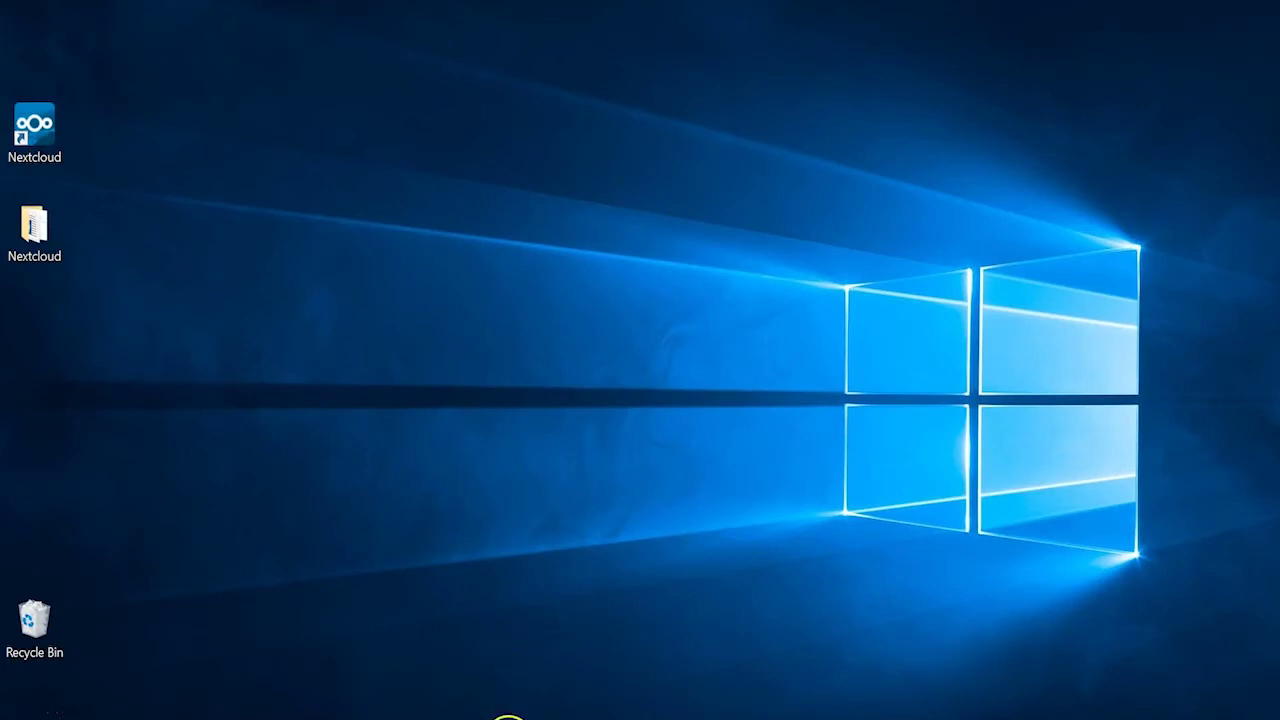
Show the Nextcloud folder maximized in File Explorer and open the eXos Nextcloud Example Document.
click(510, 717)
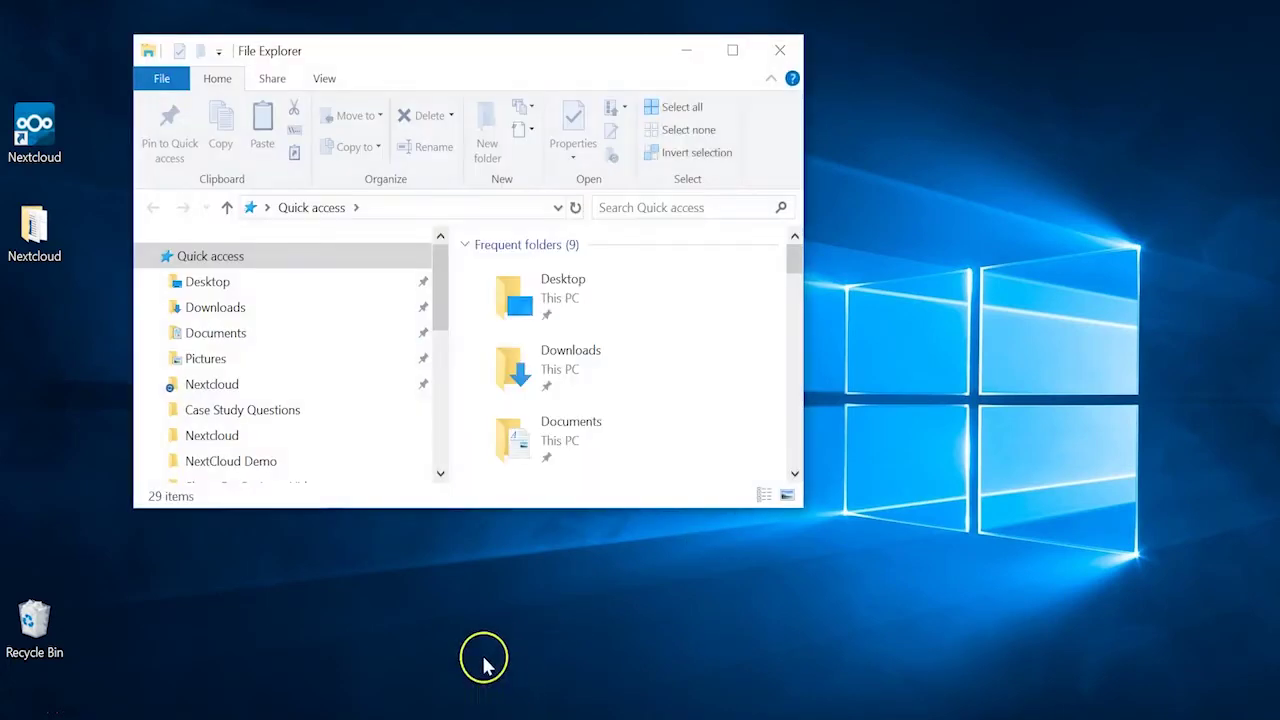
click(297, 384)
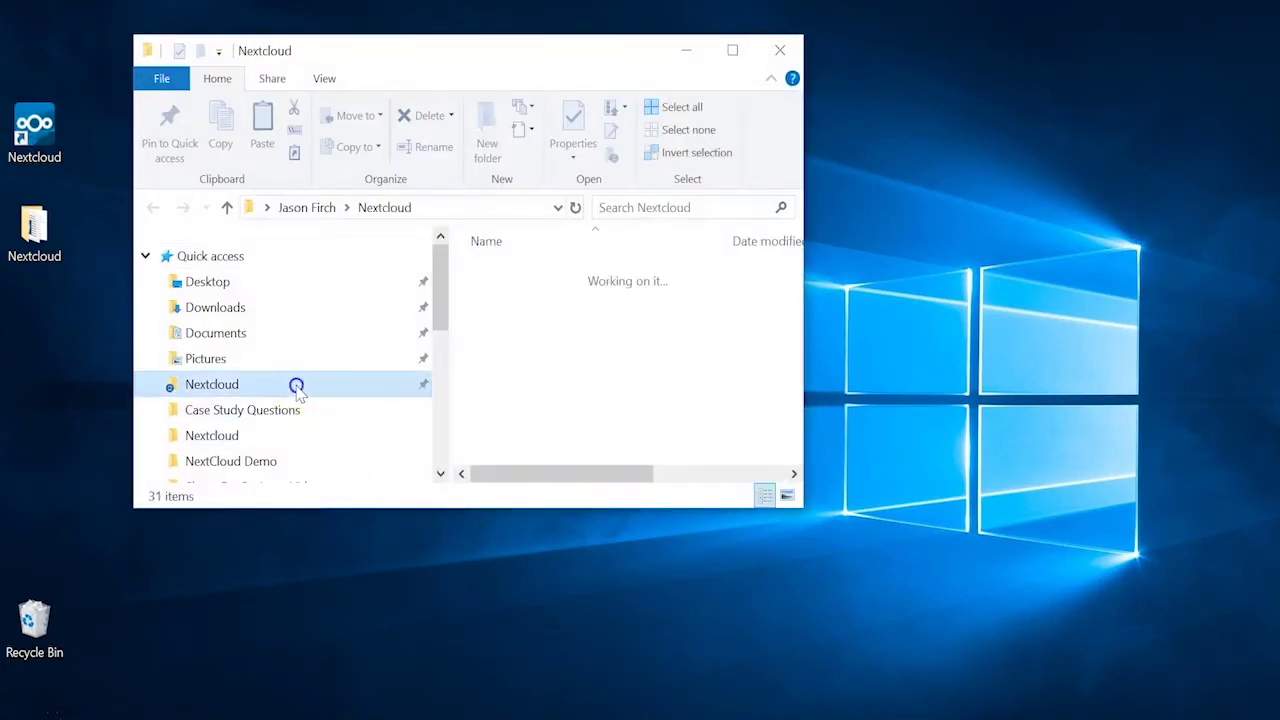
click(731, 50)
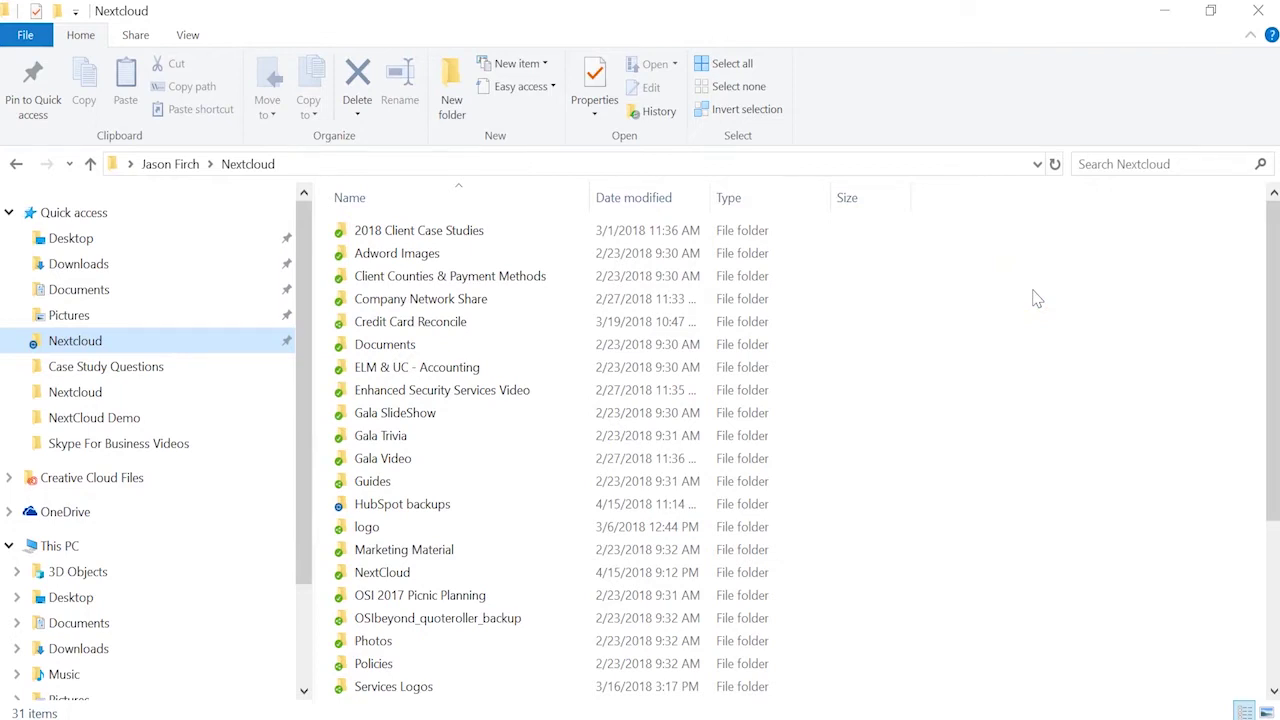
click(1036, 310)
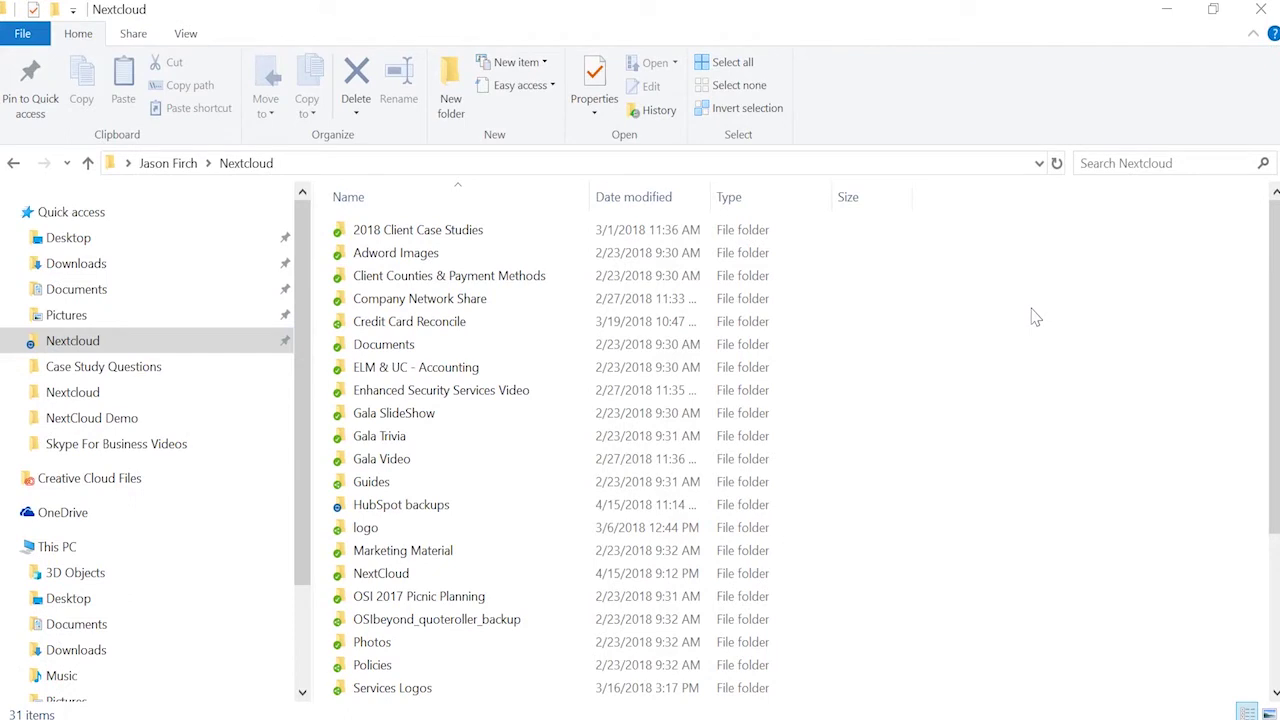
scroll(1036, 318, down, 3)
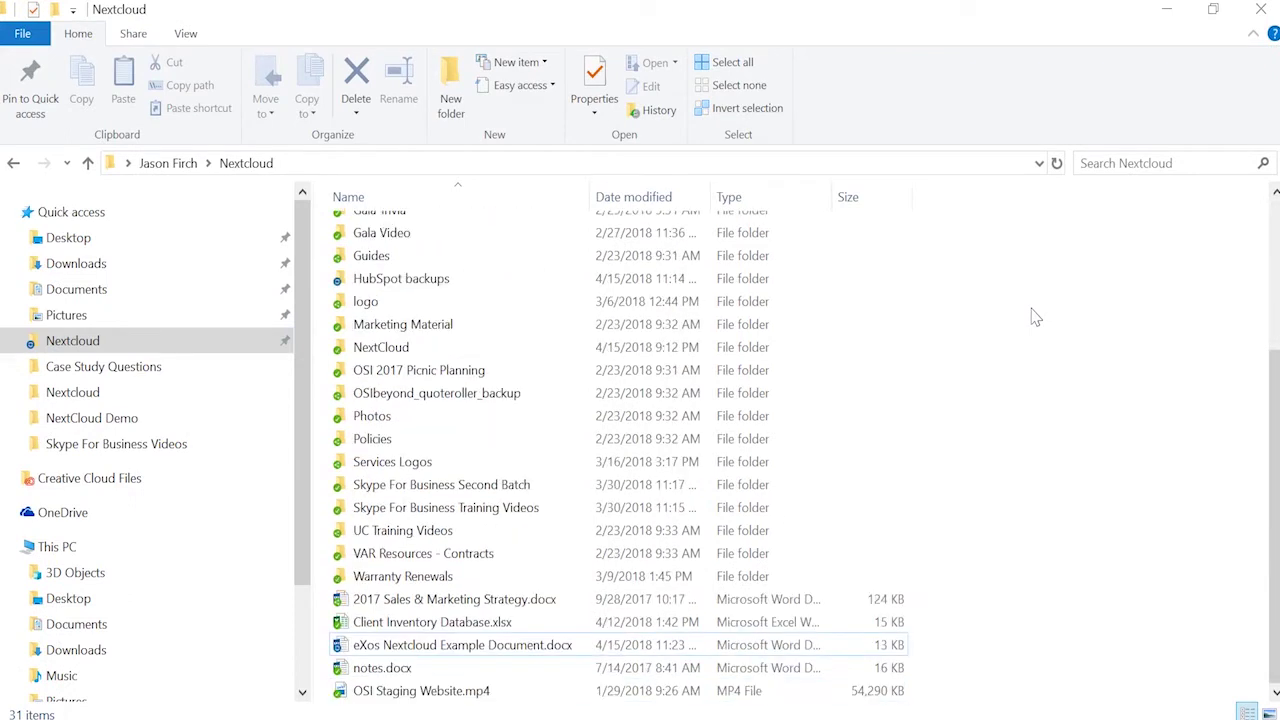
double_click(525, 645)
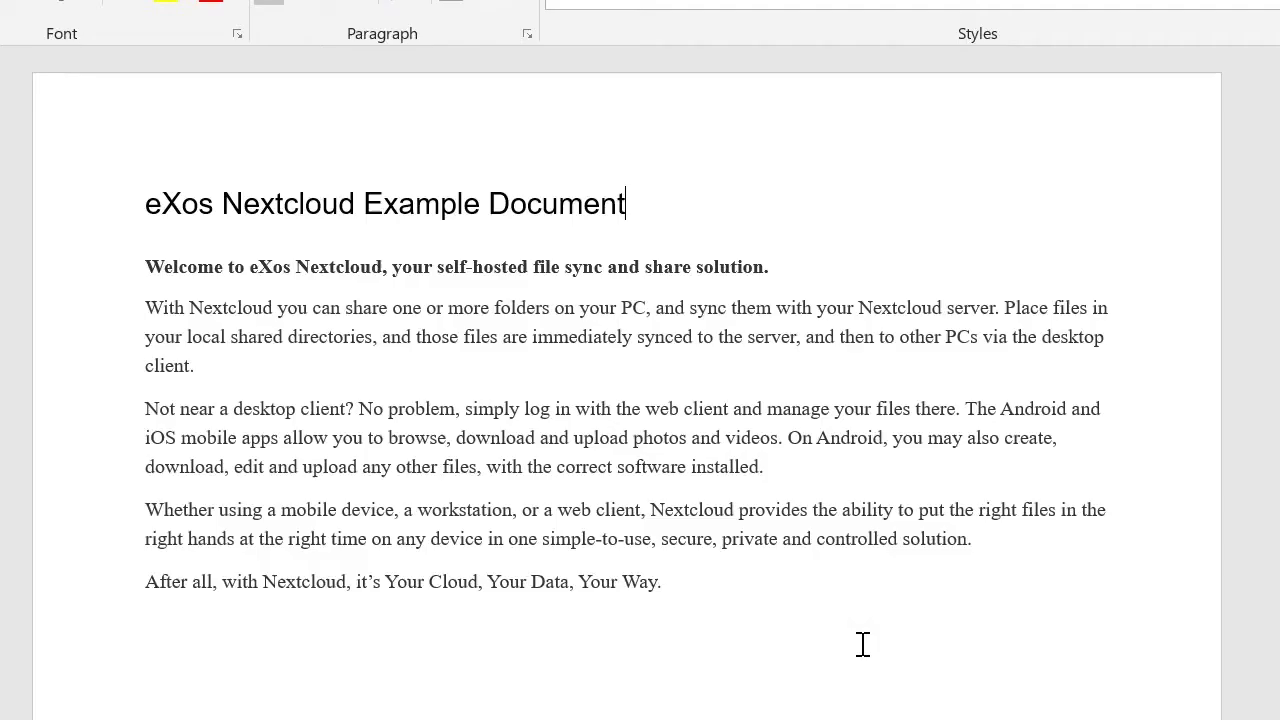
Append 'test' to the end of the eXos document's title line in Word.
key(End)
text(test)
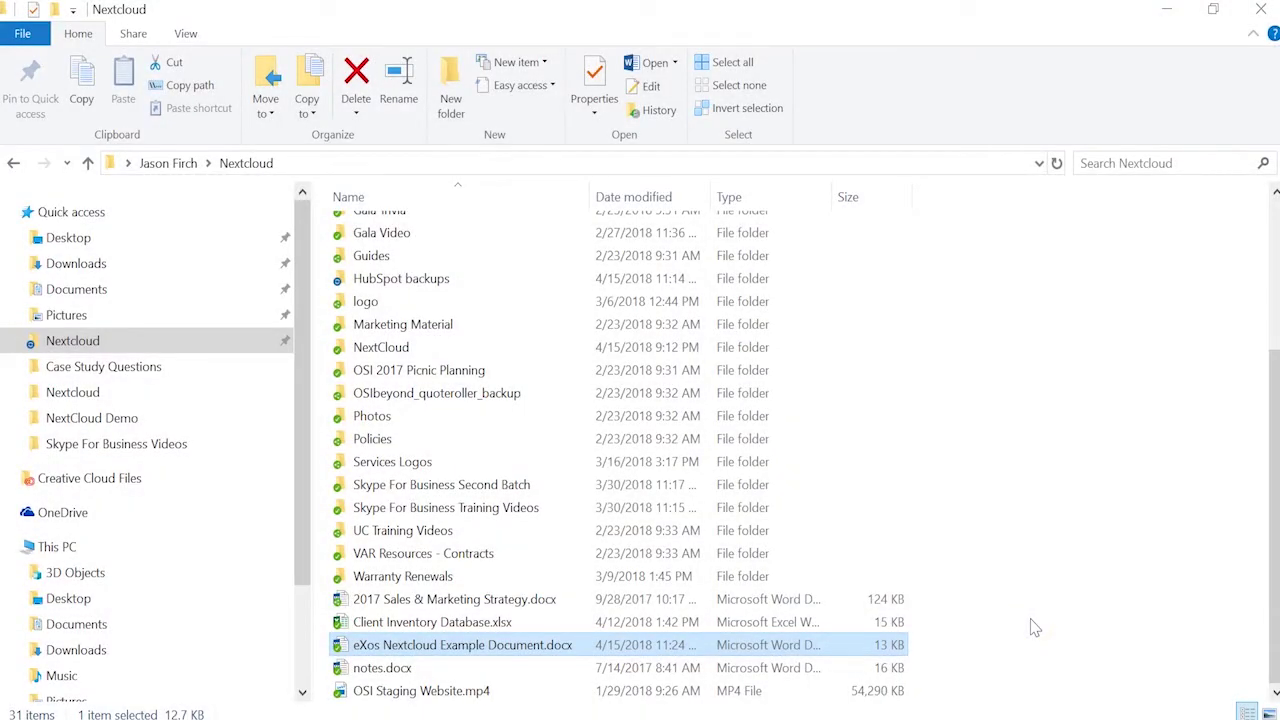
Share the eXos document through Nextcloud with a coworker picked from the user search.
right_click(862, 650)
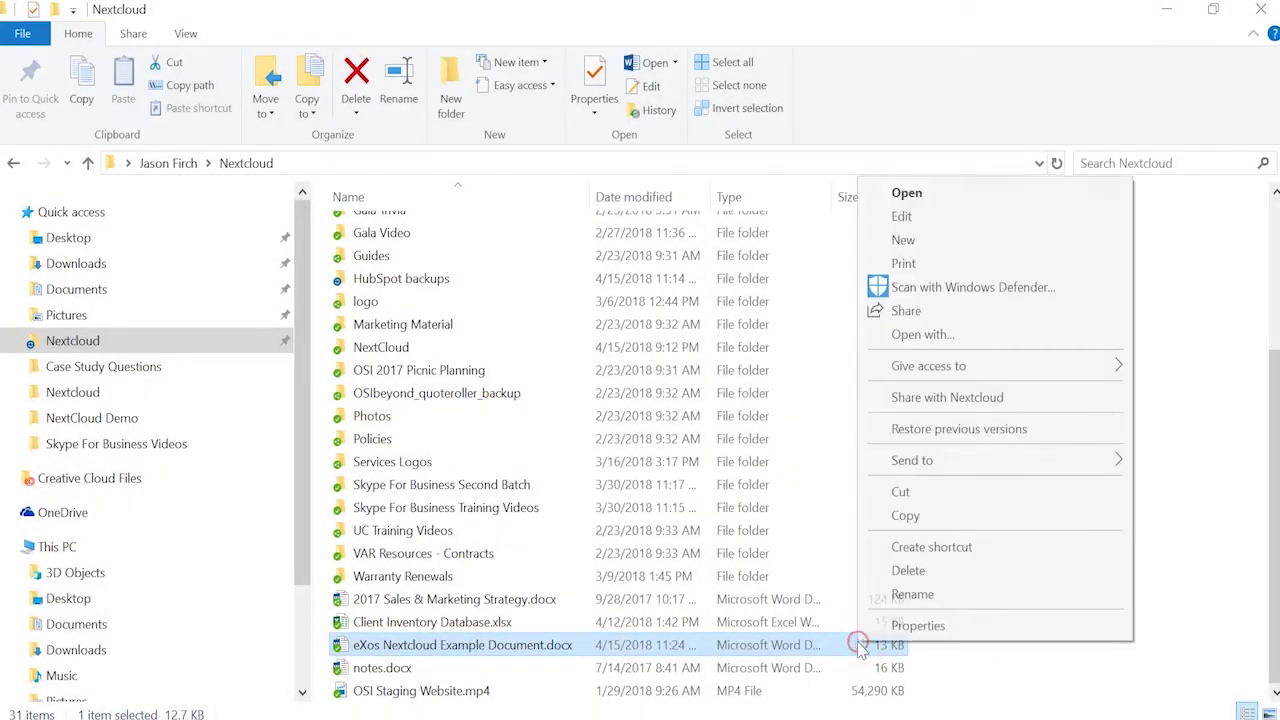
click(1022, 400)
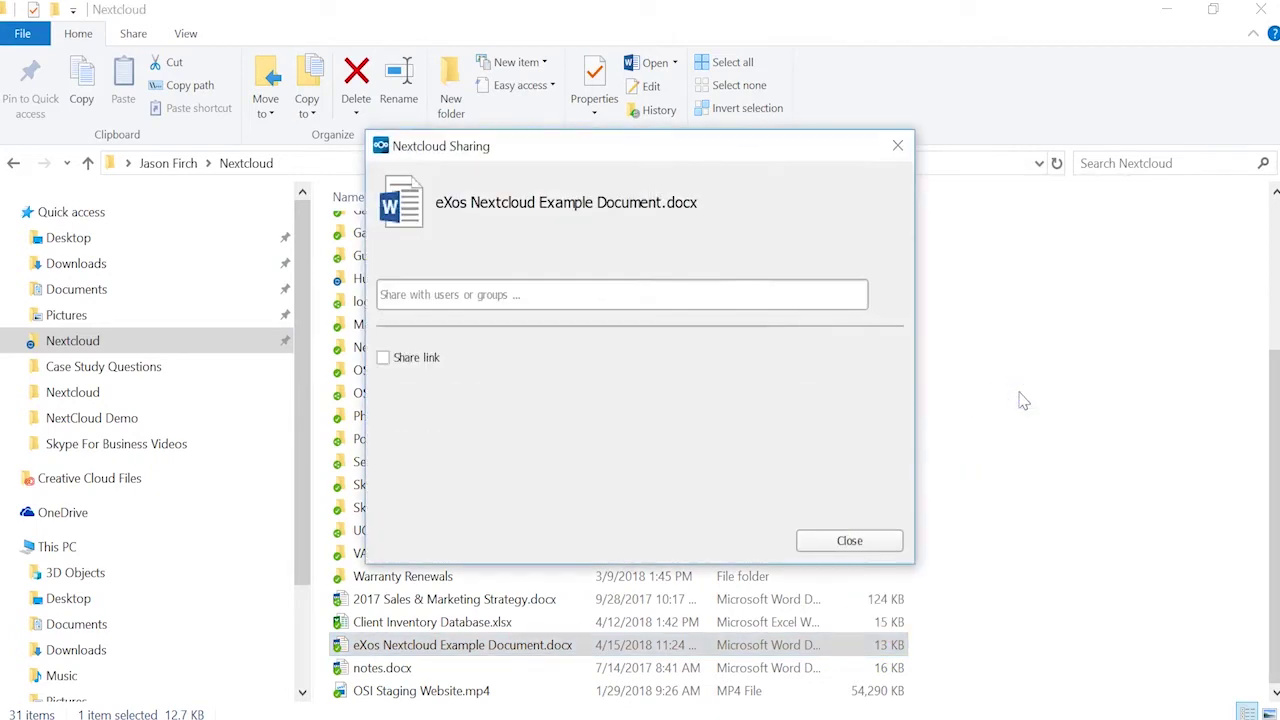
click(545, 290)
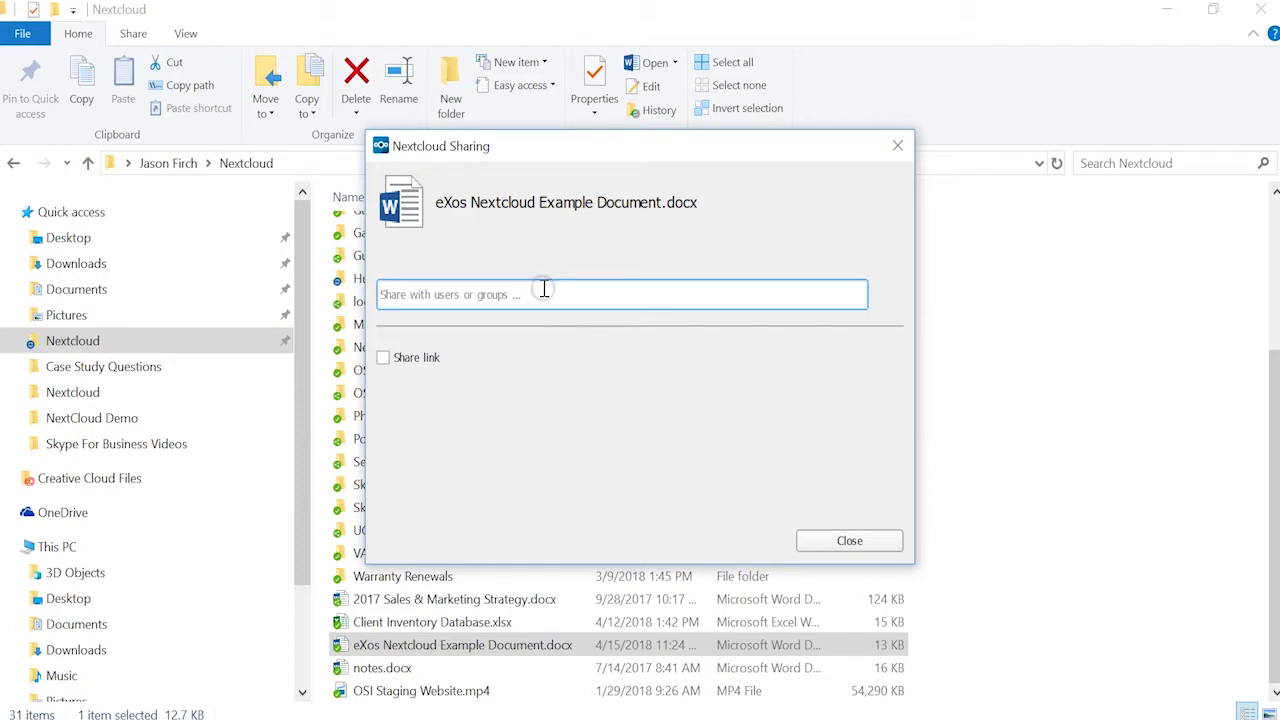
text(rob)
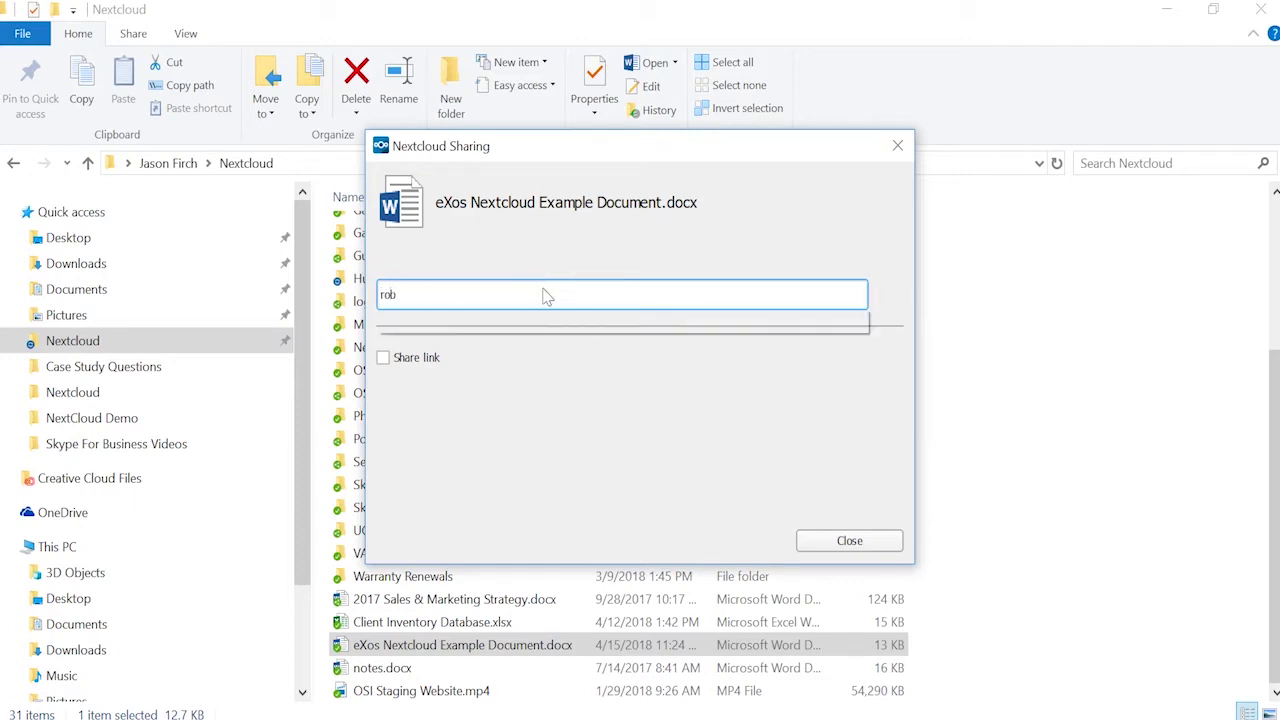
click(523, 318)
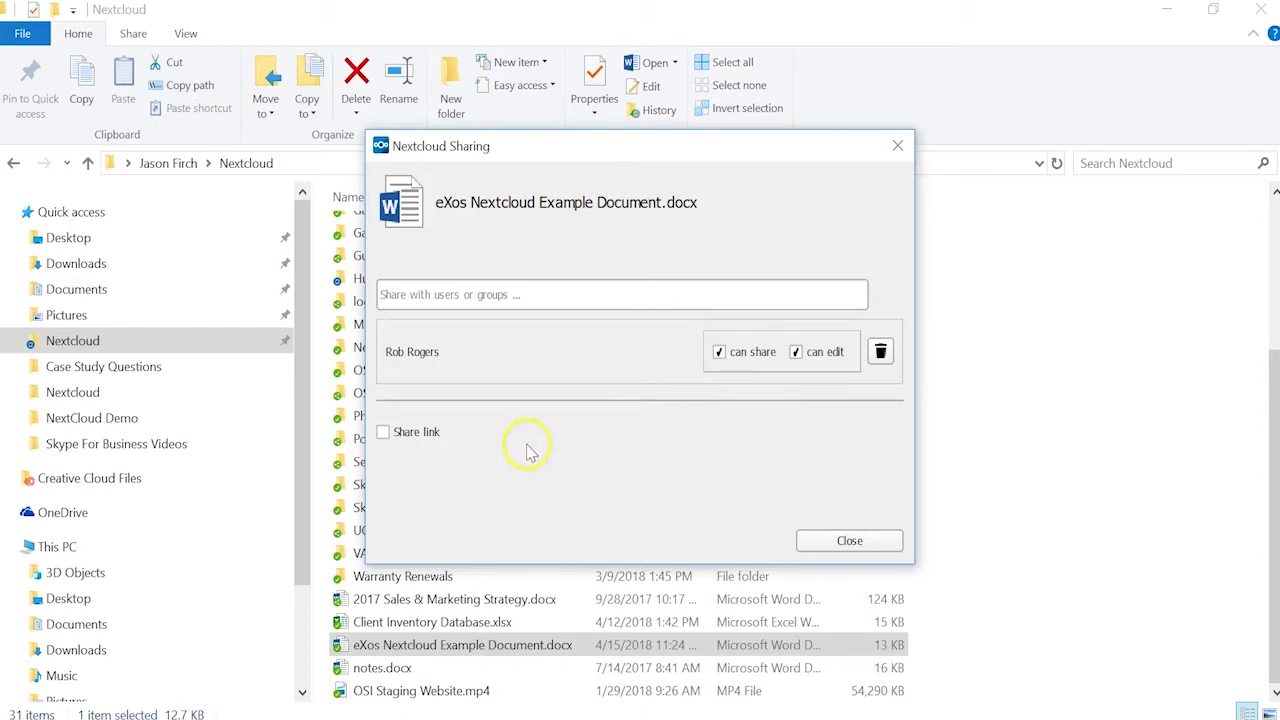
Create a public share link for the document protected by a password.
click(384, 433)
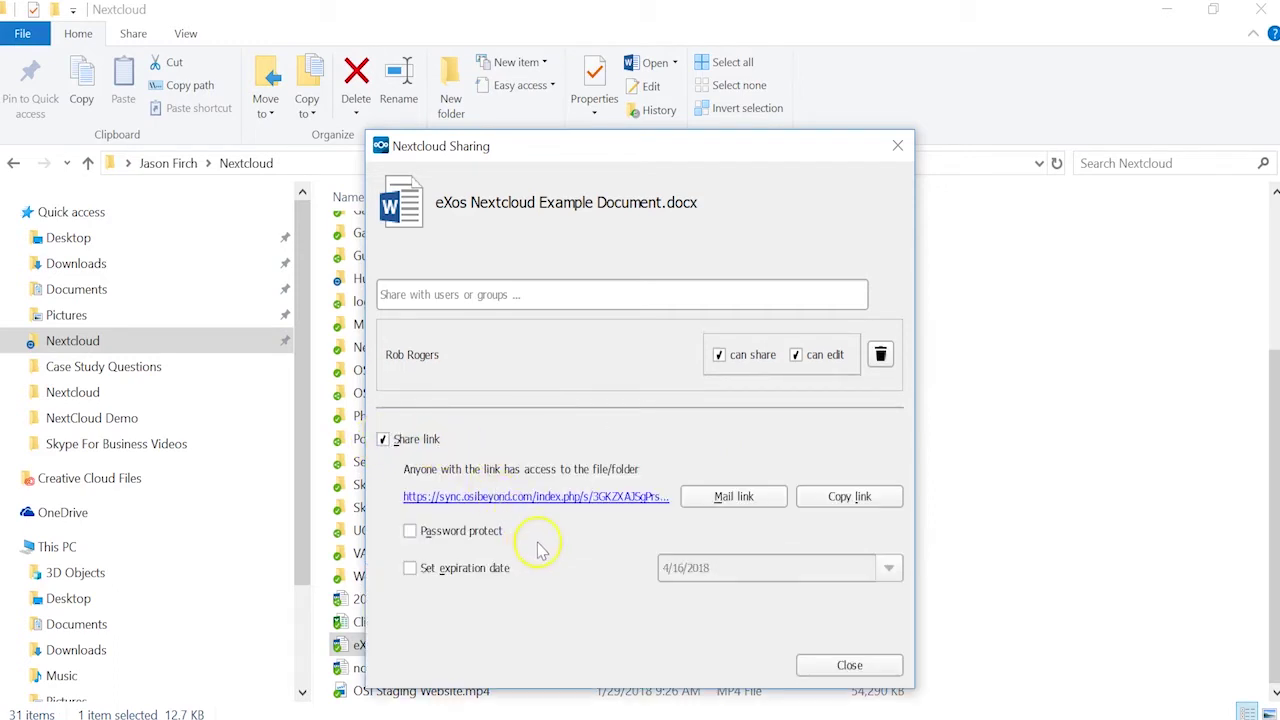
click(458, 531)
text(p)
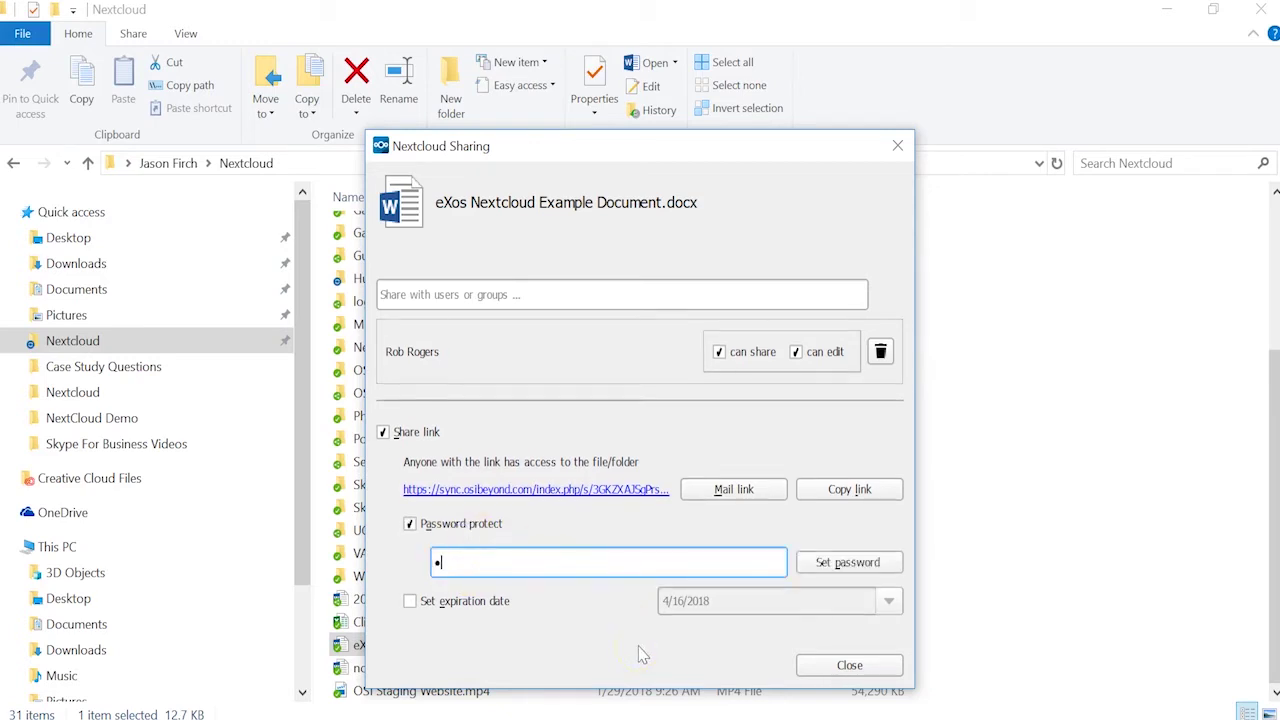
text(assword)
click(820, 564)
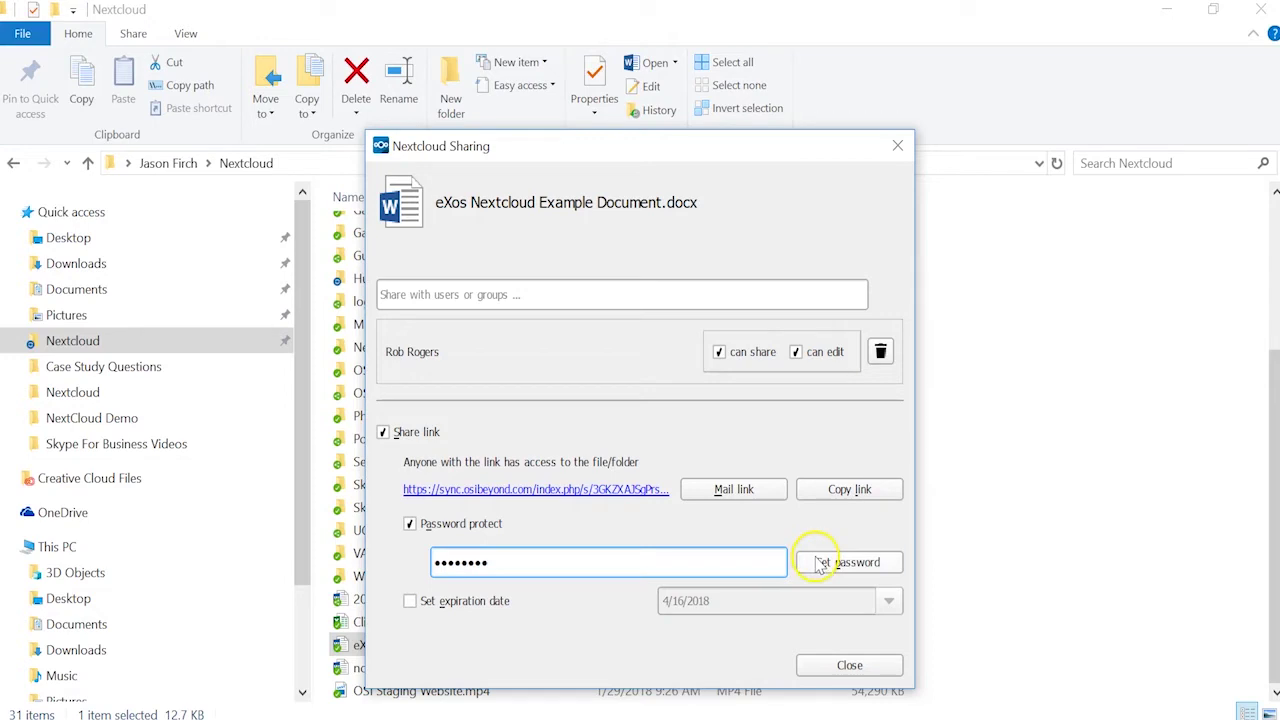
Set the public link to expire on 4/19/2018.
click(410, 602)
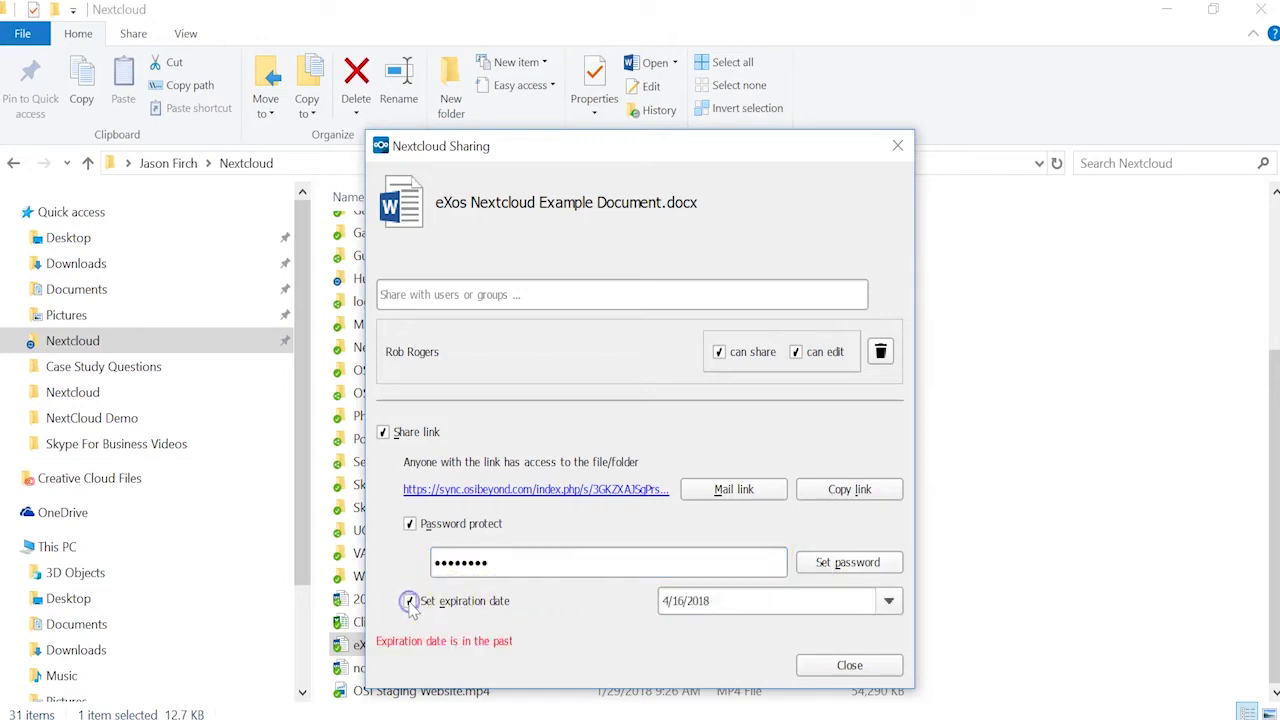
click(887, 601)
click(832, 537)
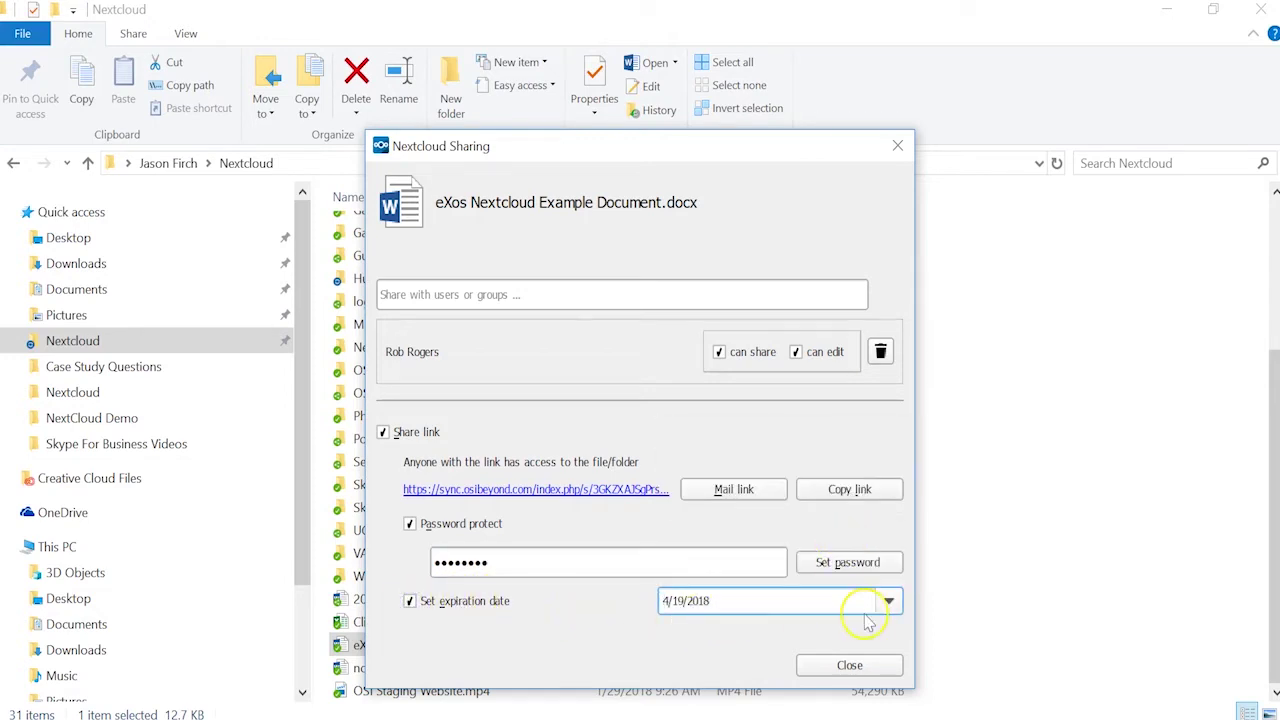
Unlock the password-protected share page by submitting the share password.
text(••)
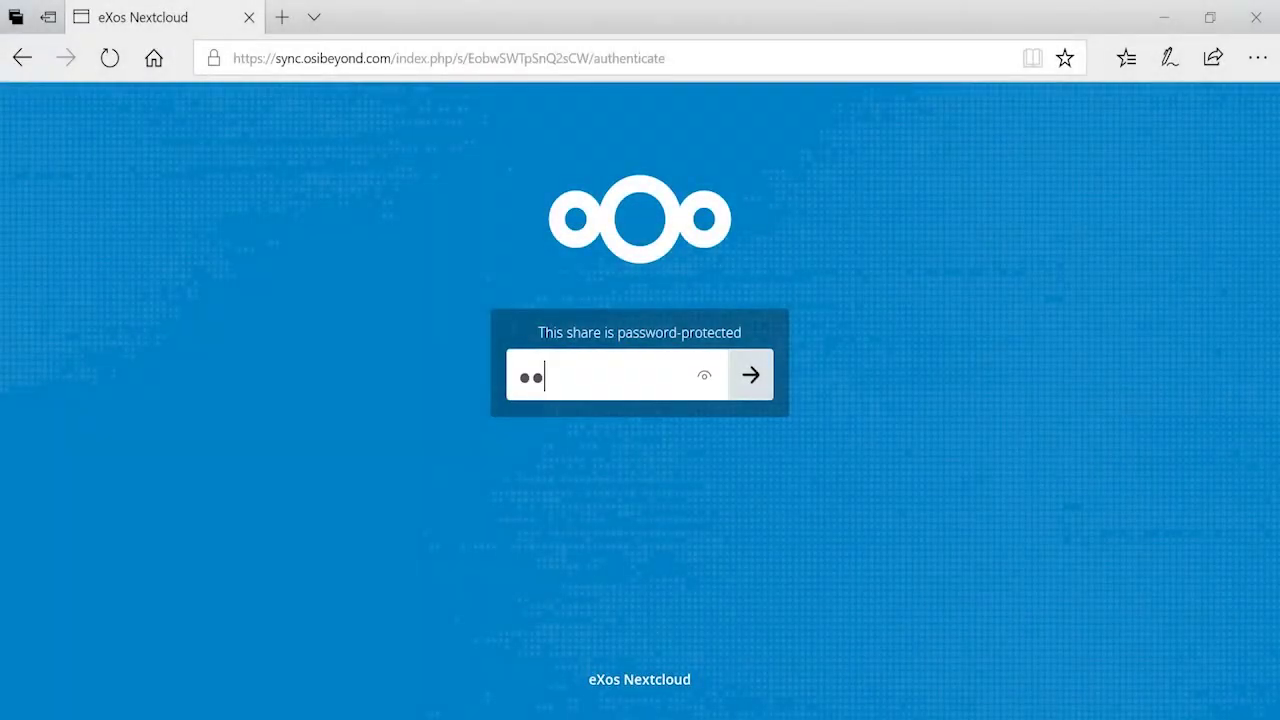
text(••••••)
key(Return)
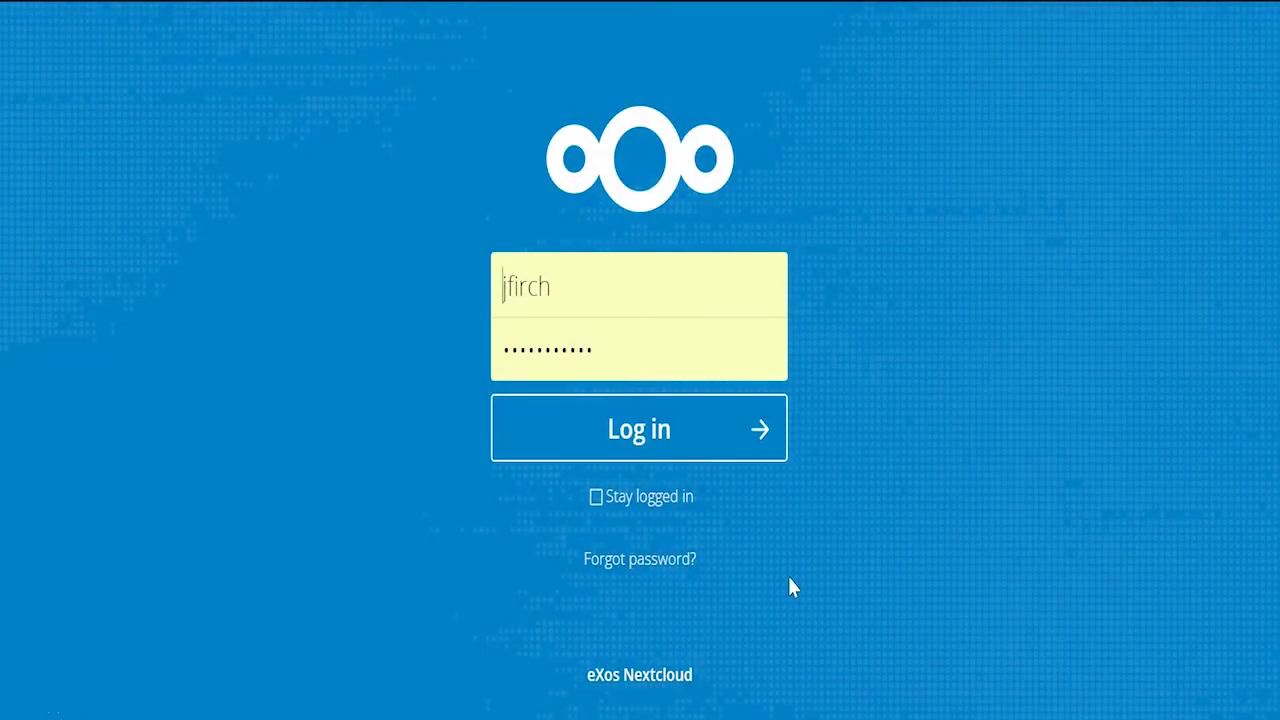
Log in to the Nextcloud web interface.
click(776, 541)
click(740, 430)
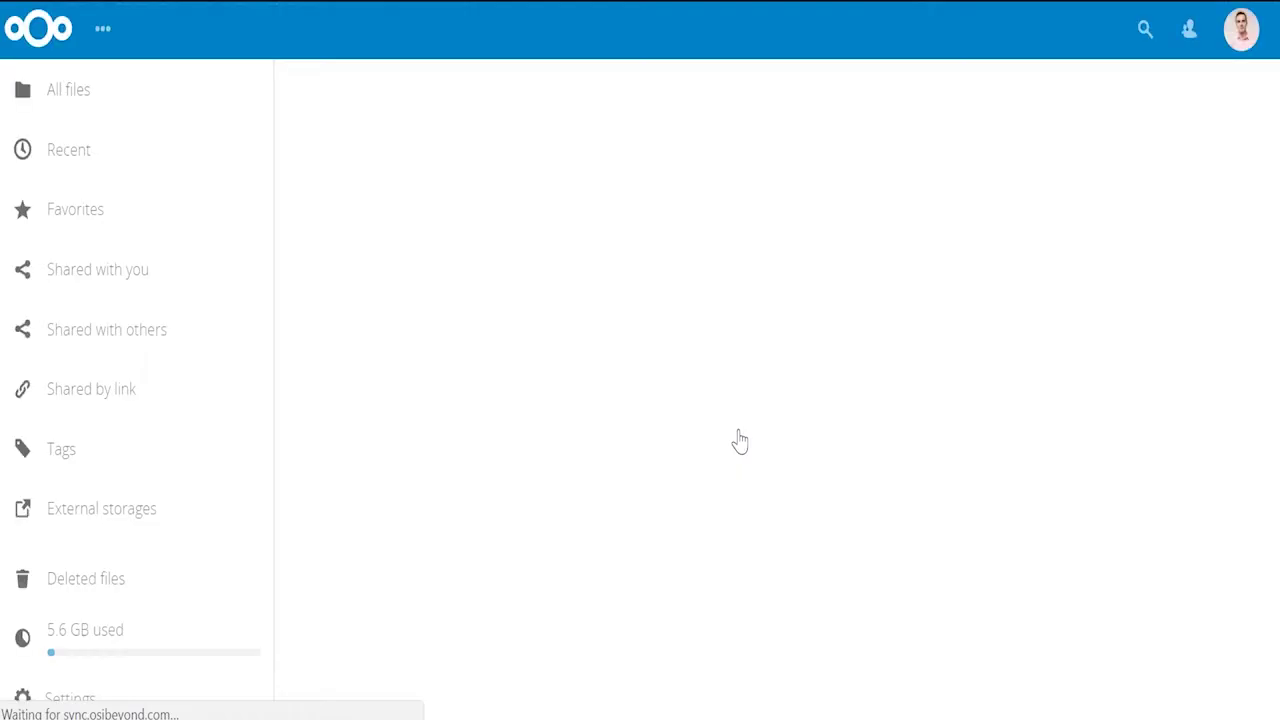
click(945, 82)
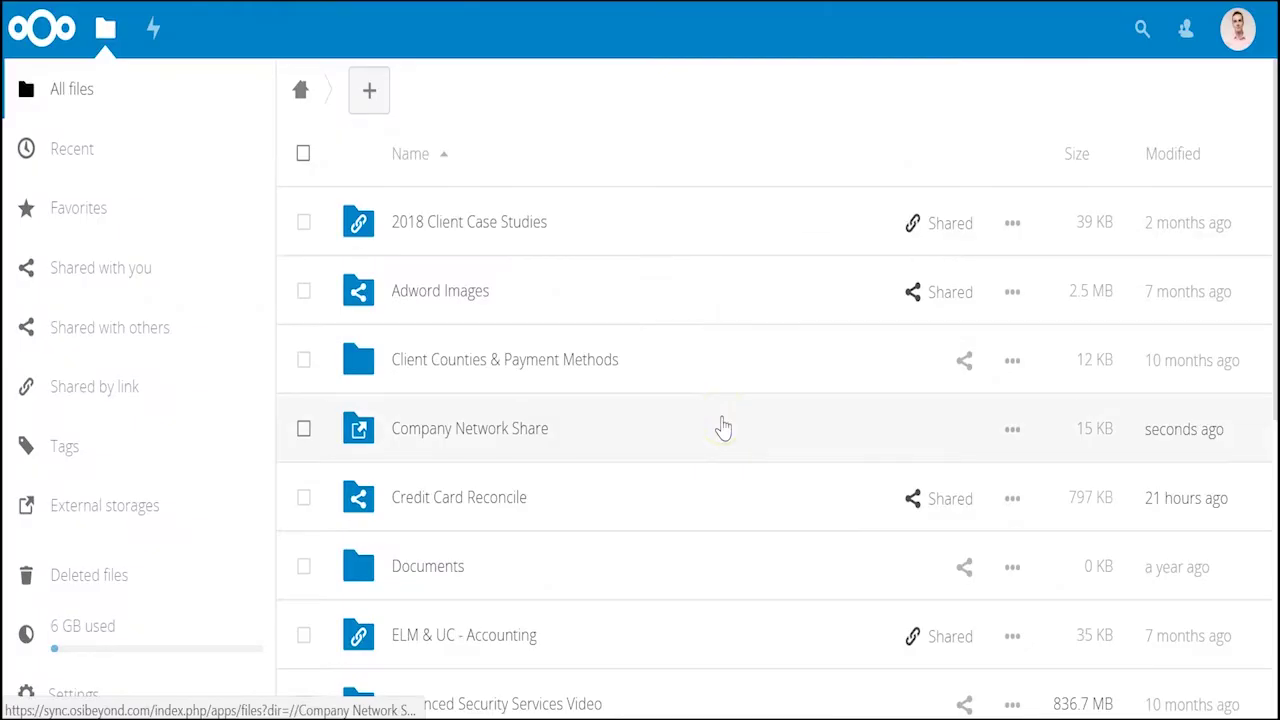
Open the eXos document from Company Network Share > Operations in the online editor.
click(720, 428)
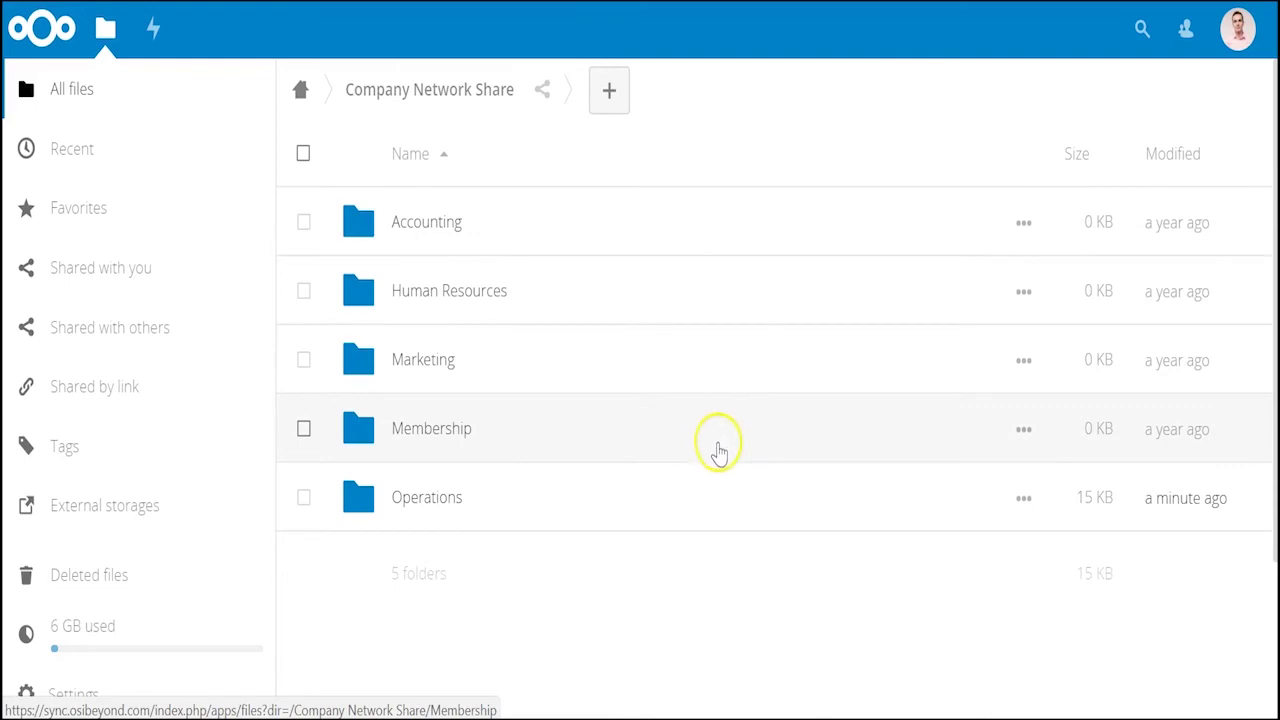
click(702, 518)
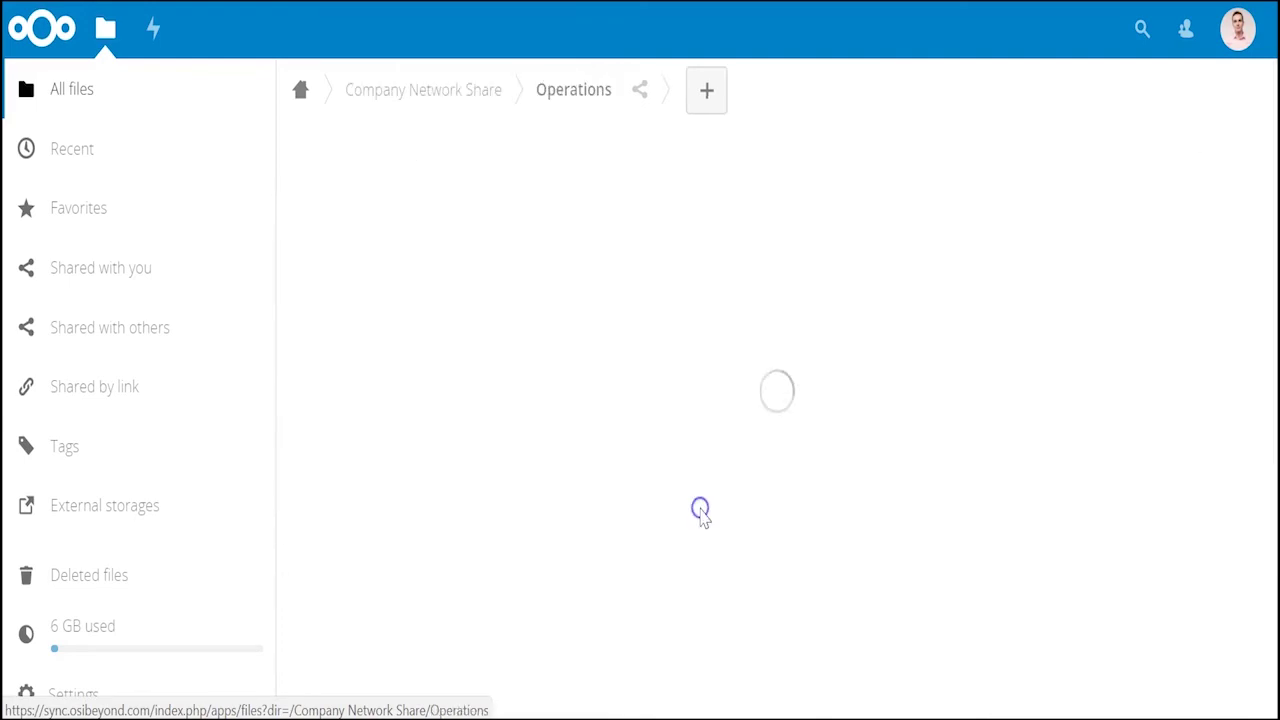
scroll(739, 440, down, 2)
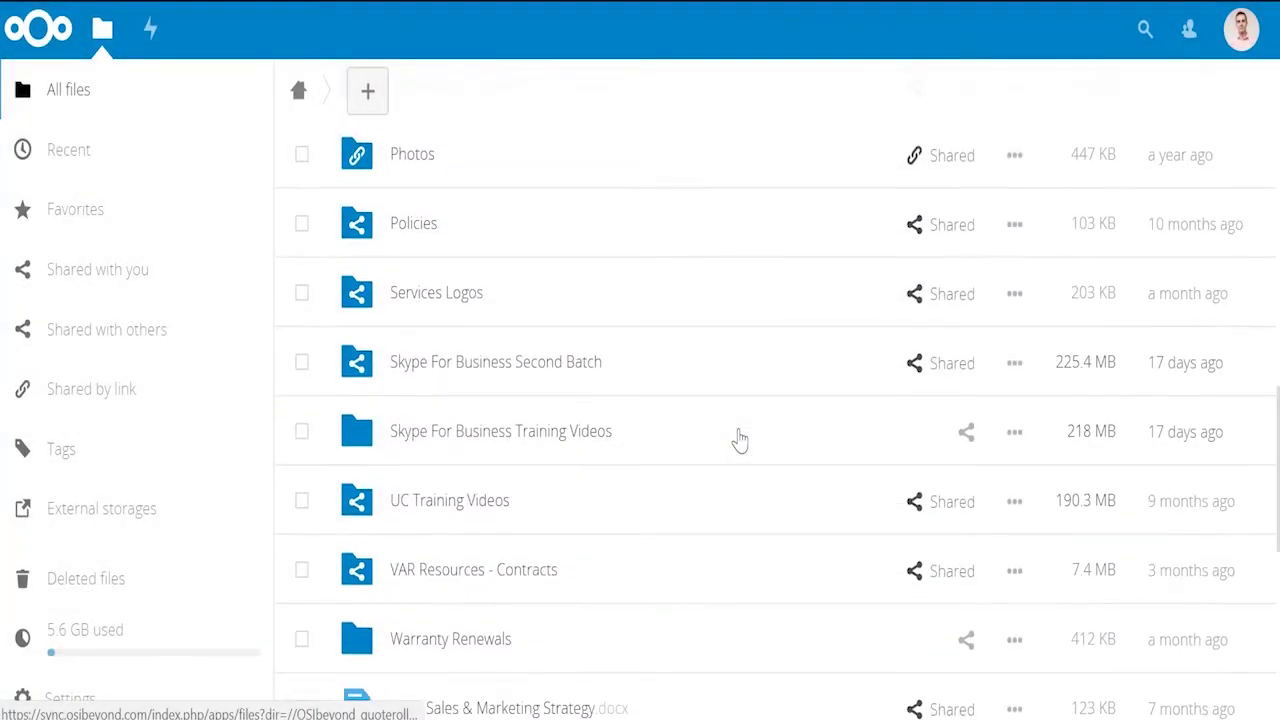
scroll(739, 440, down, 1)
scroll(739, 440, down, 1)
scroll(739, 440, down, 3)
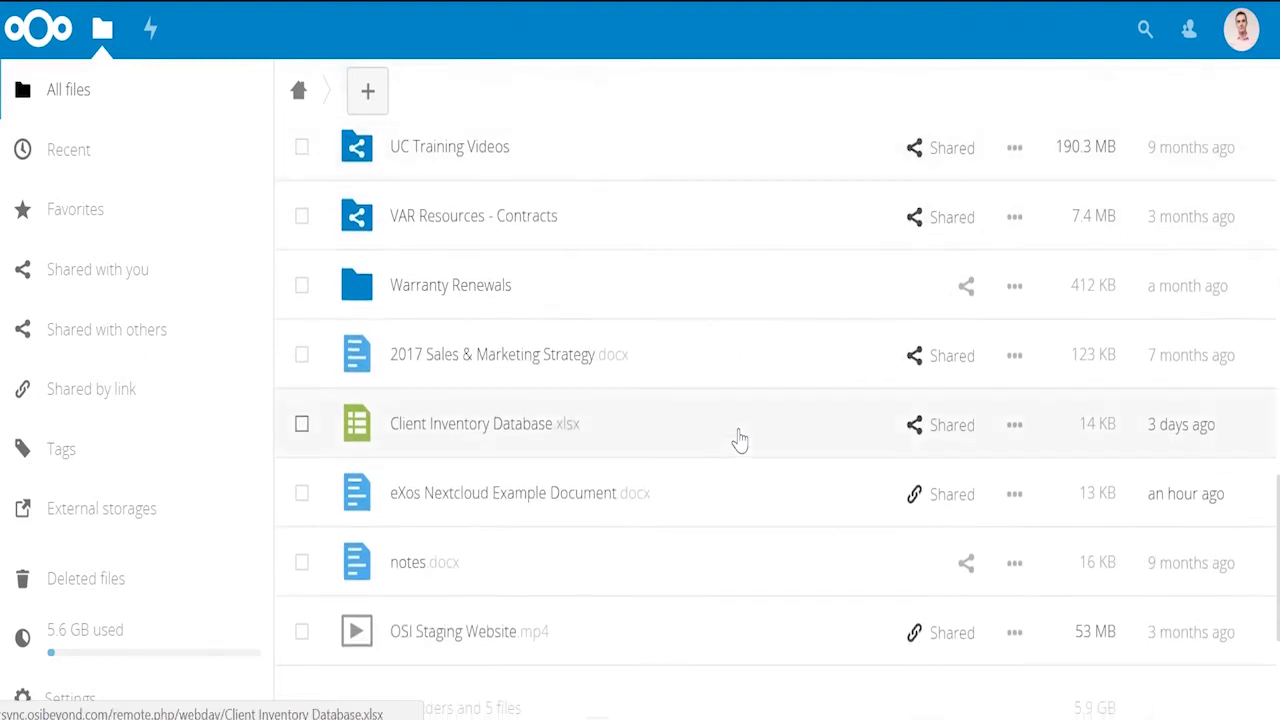
click(706, 500)
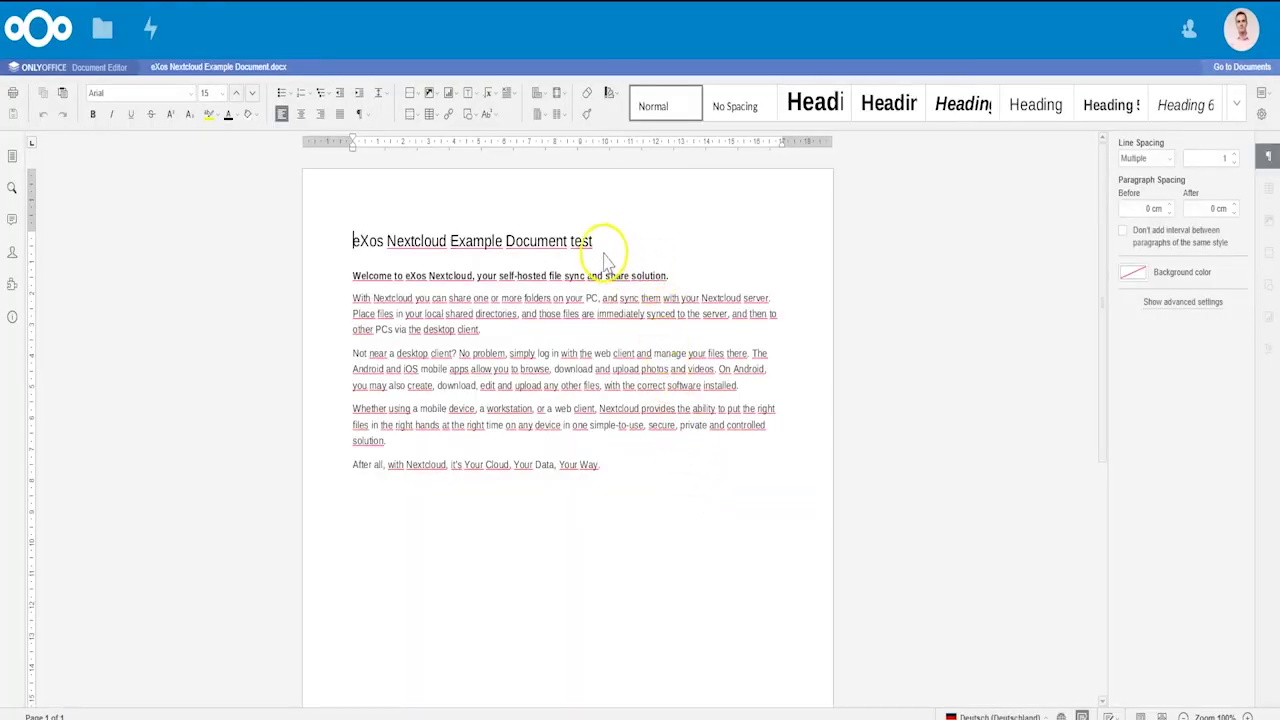
Add 'this' after 'test' at the end of the title in ONLYOFFICE.
click(600, 242)
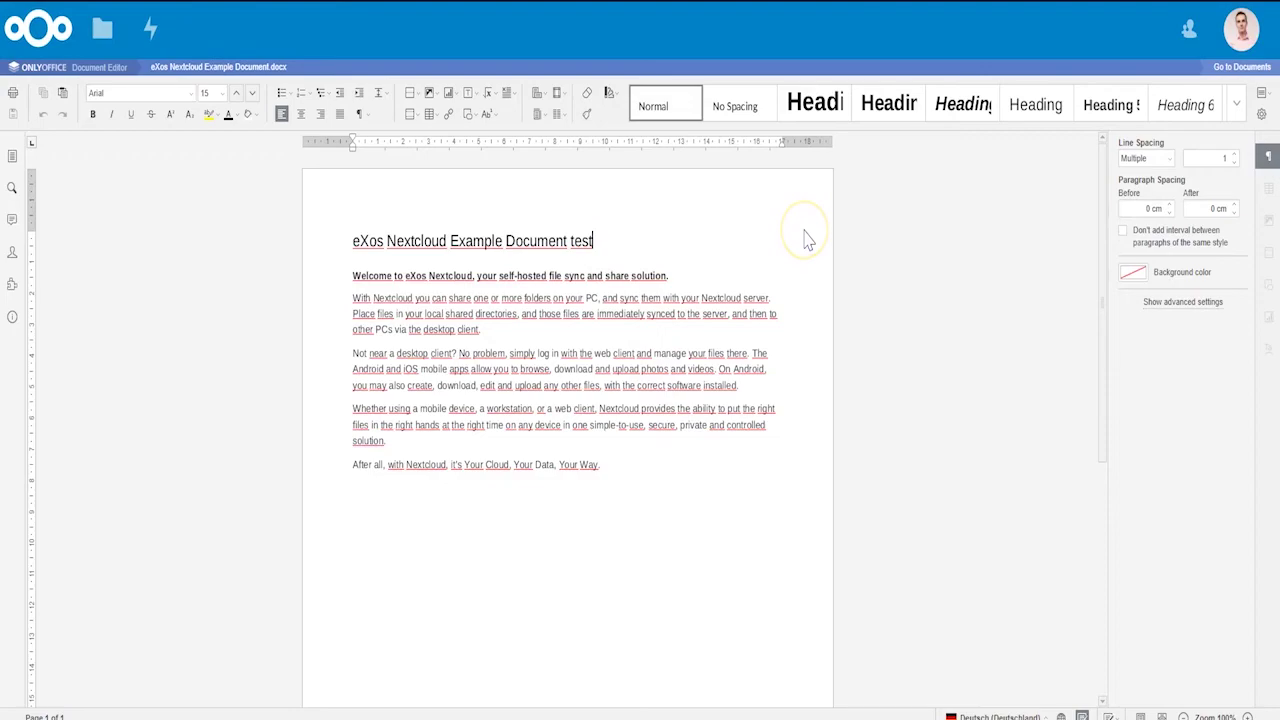
text(this)
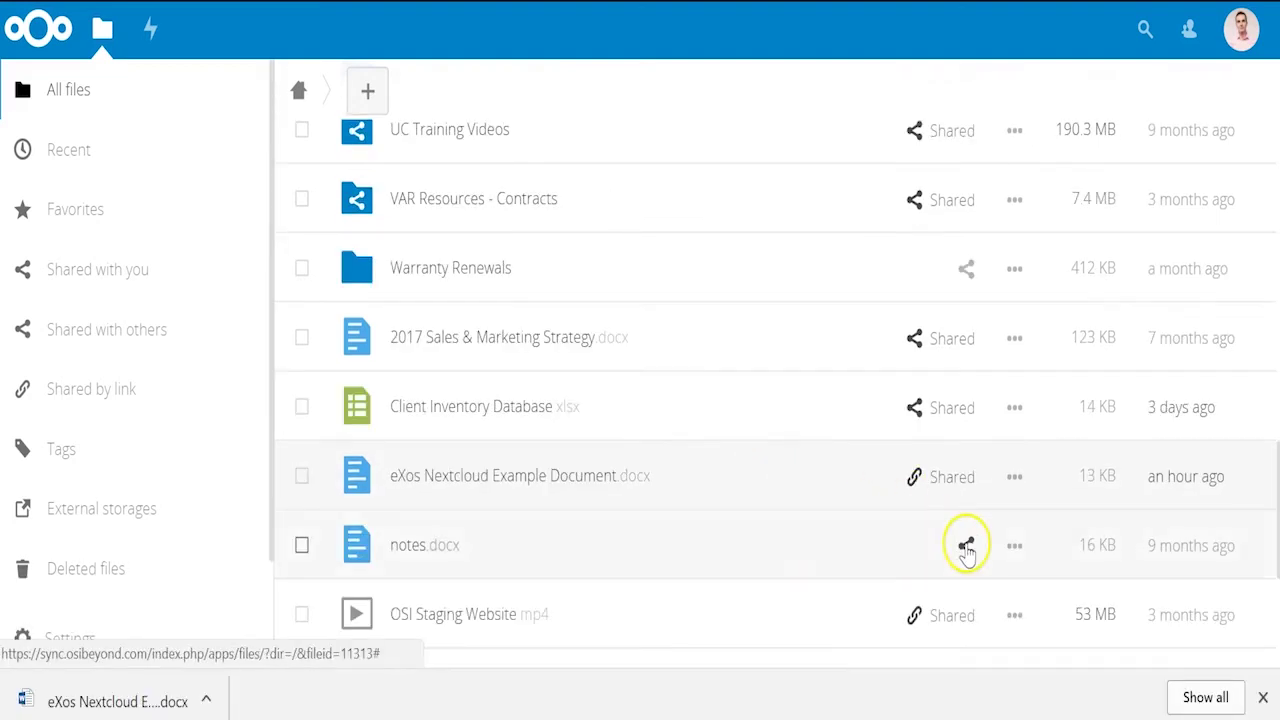
Share notes.docx with a colleague from the user search as an editor.
click(966, 547)
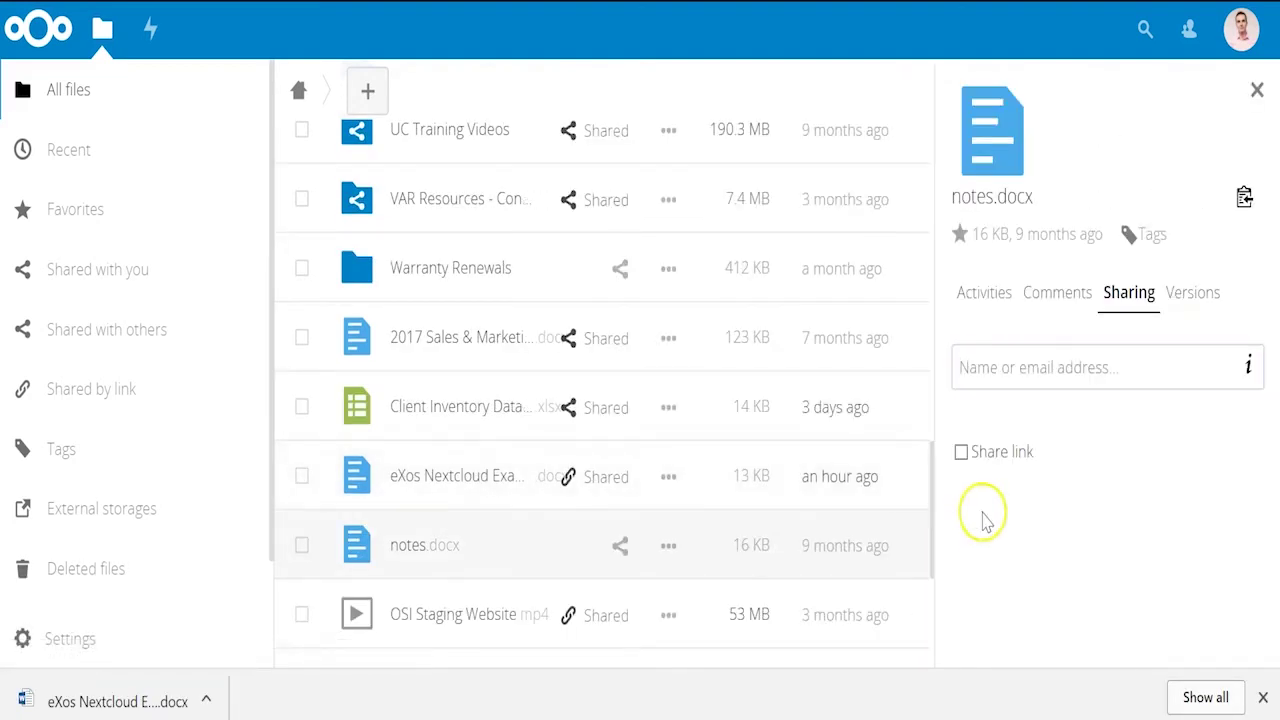
click(1023, 380)
text(rob)
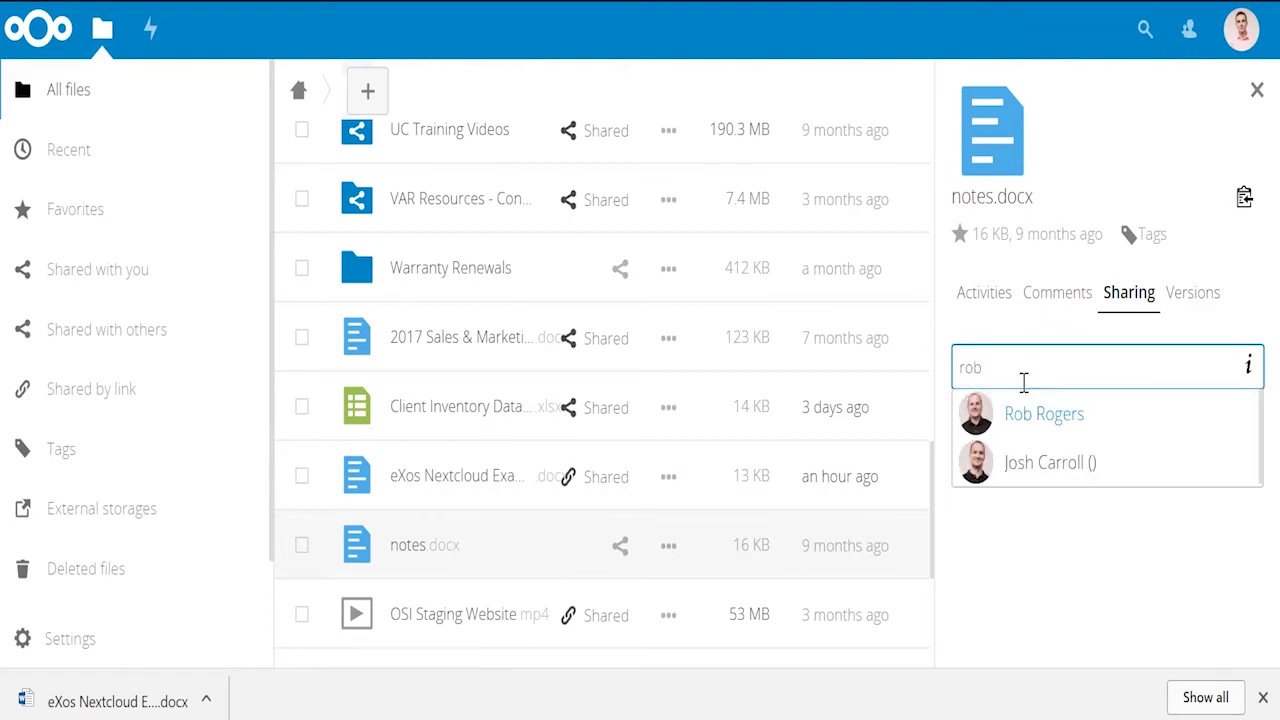
click(1030, 414)
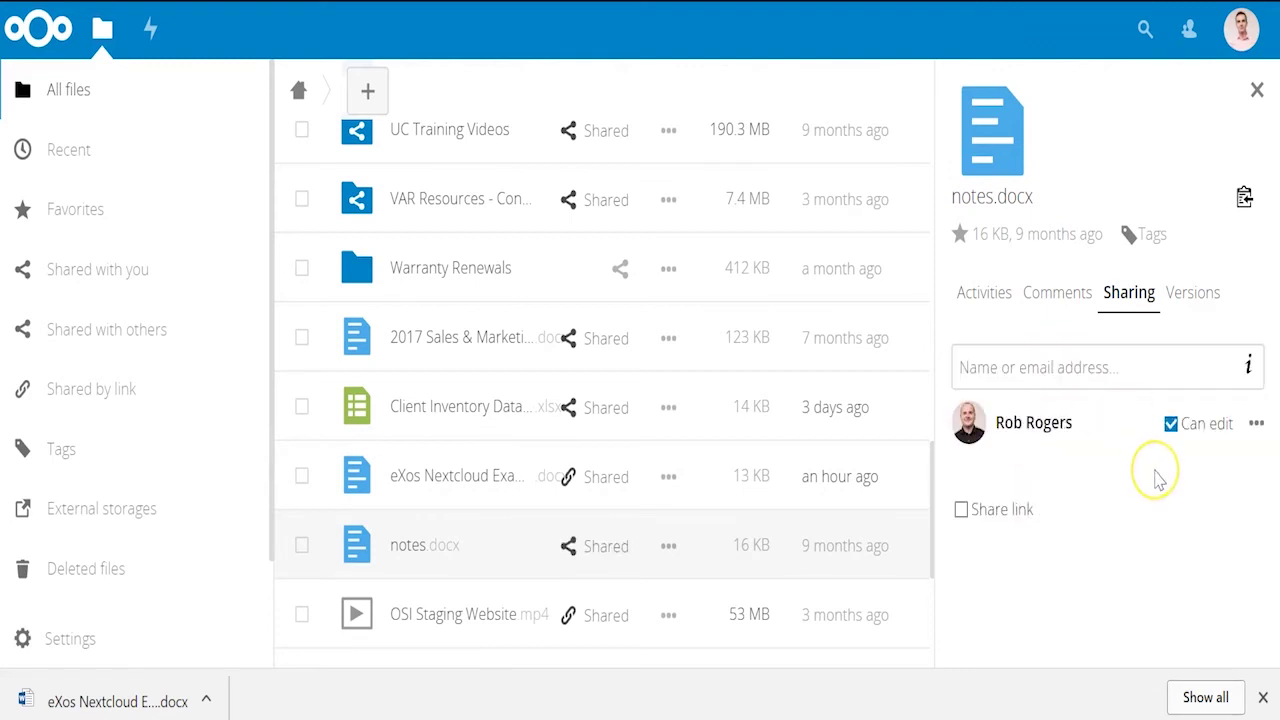
Add a password-protected public link for notes.docx expiring on 20 April 2018.
click(1010, 512)
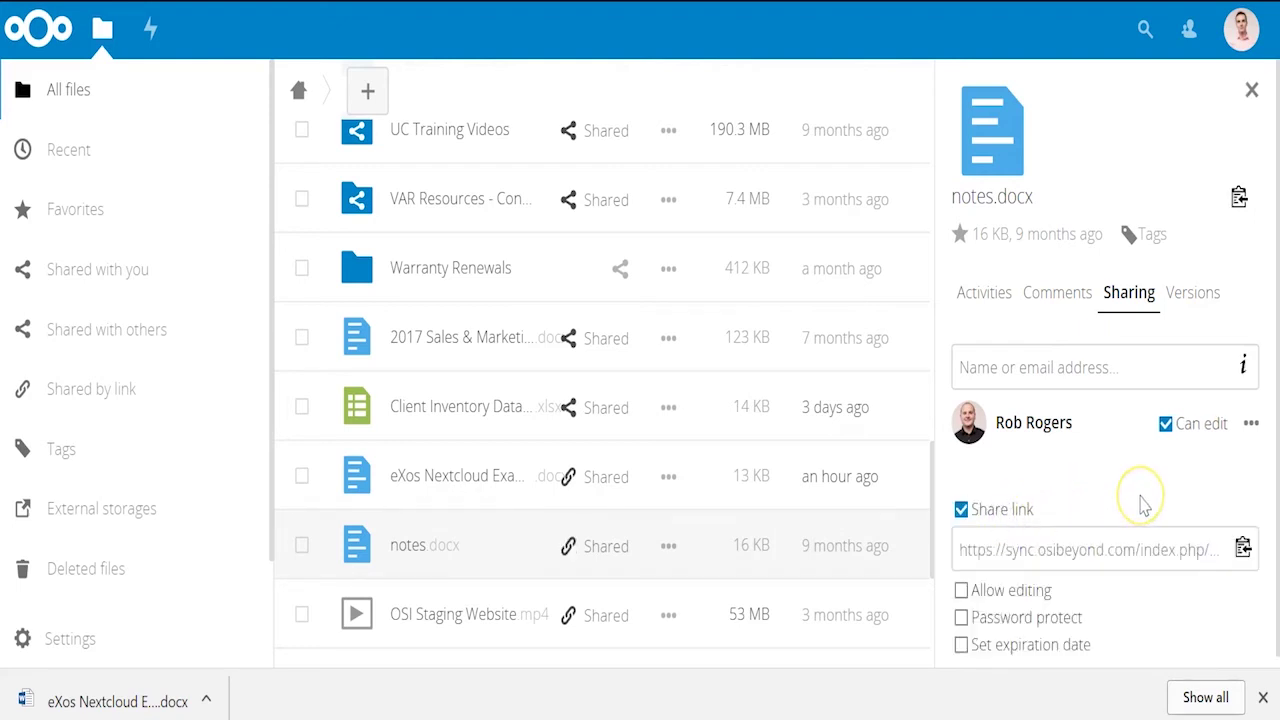
scroll(1140, 506, down, 1)
click(1140, 622)
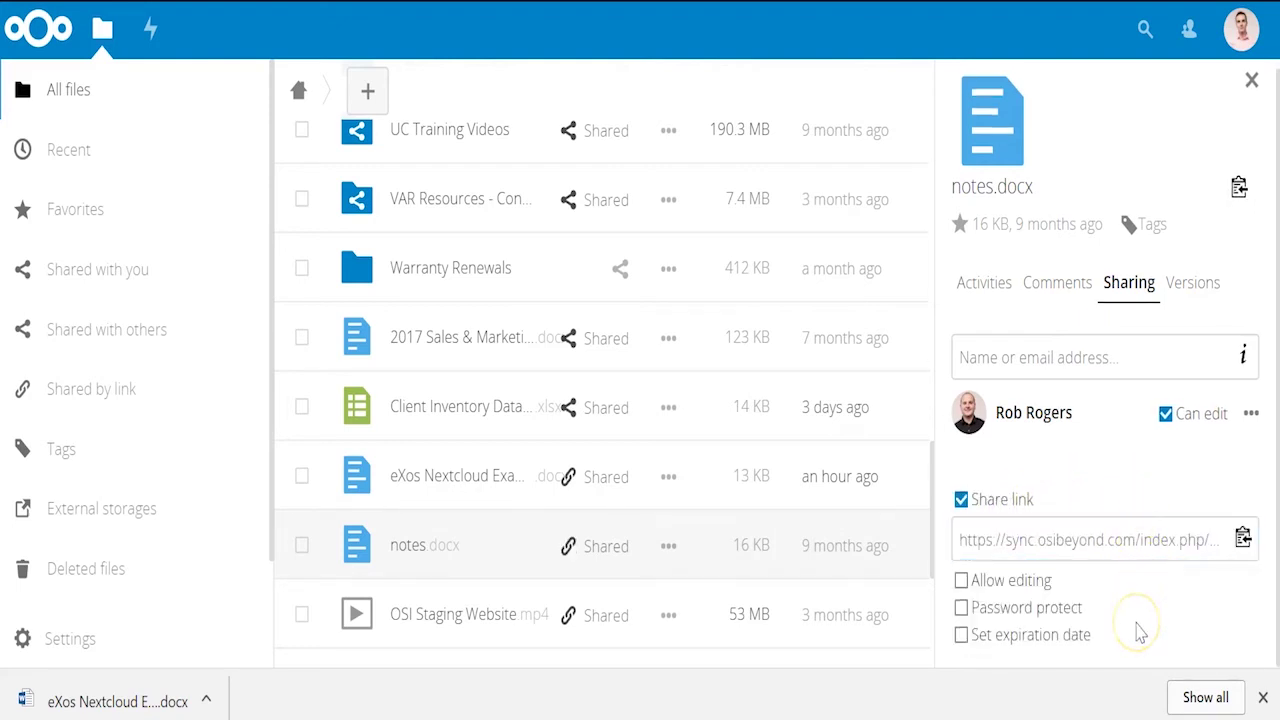
click(961, 610)
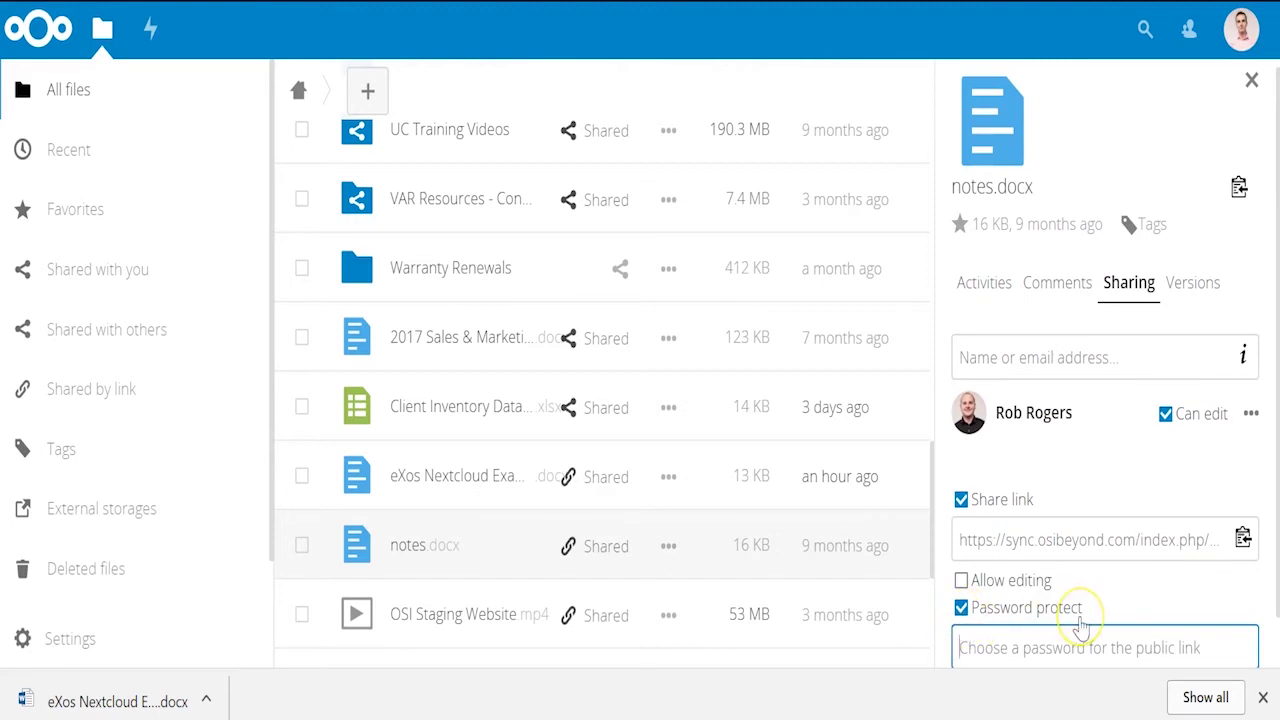
scroll(1083, 620, down, 1)
click(963, 640)
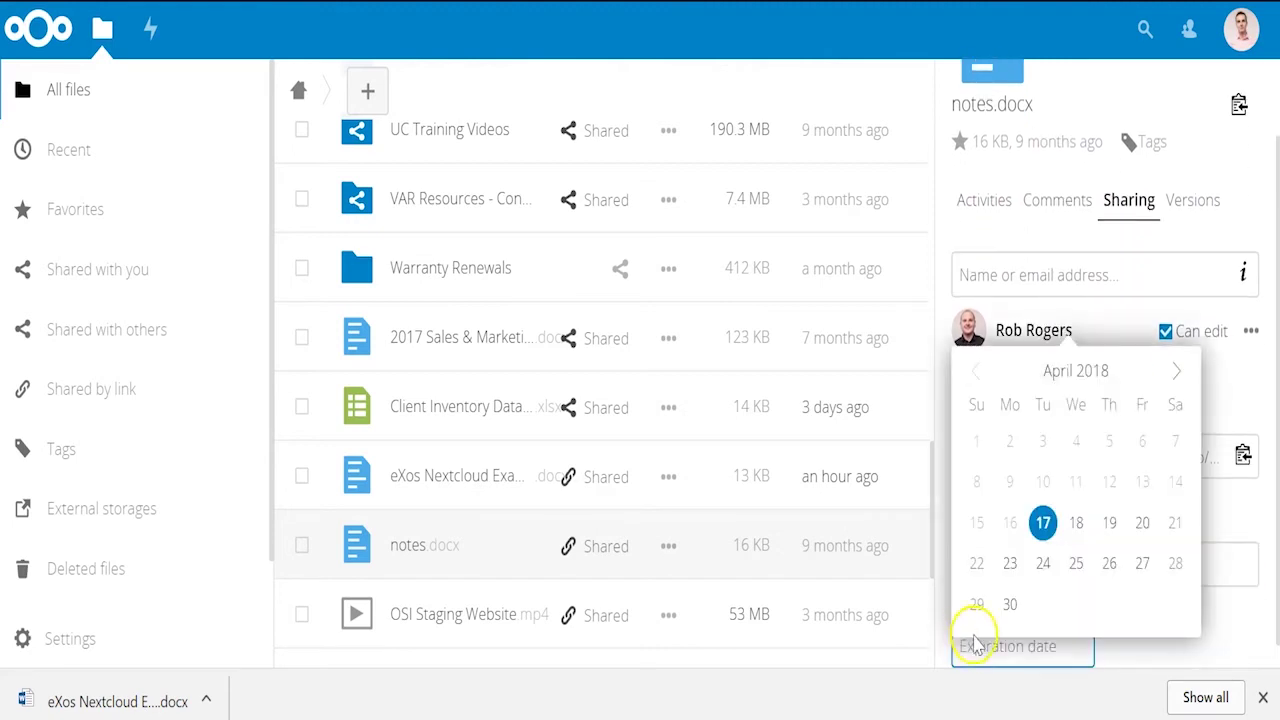
click(1143, 522)
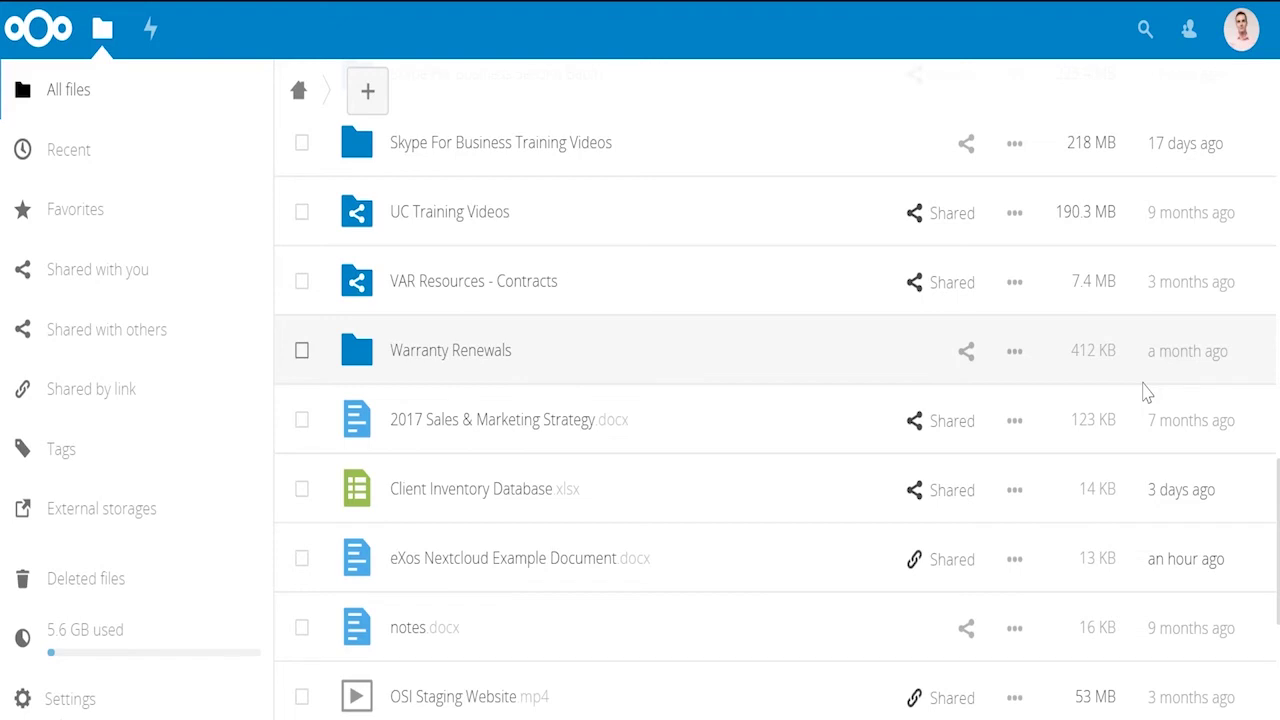
Show the version history in the eXos document's details panel.
scroll(1145, 391, down, 2)
click(1020, 480)
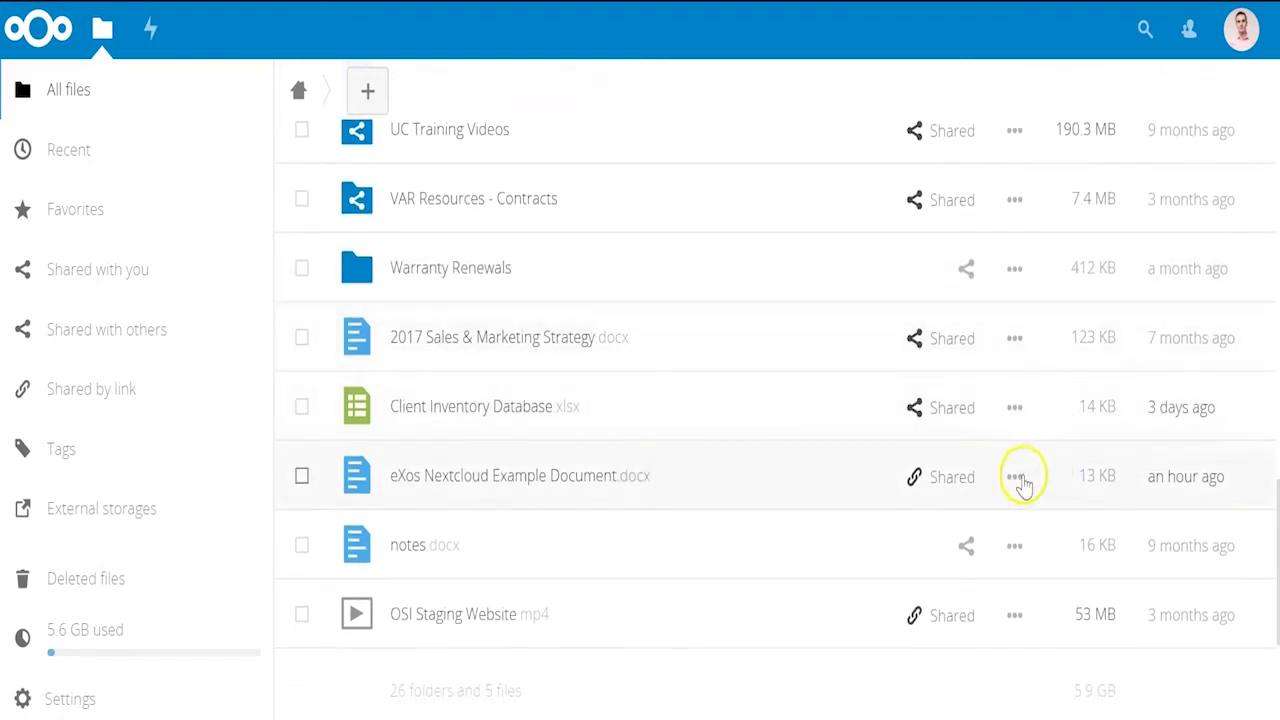
click(1016, 480)
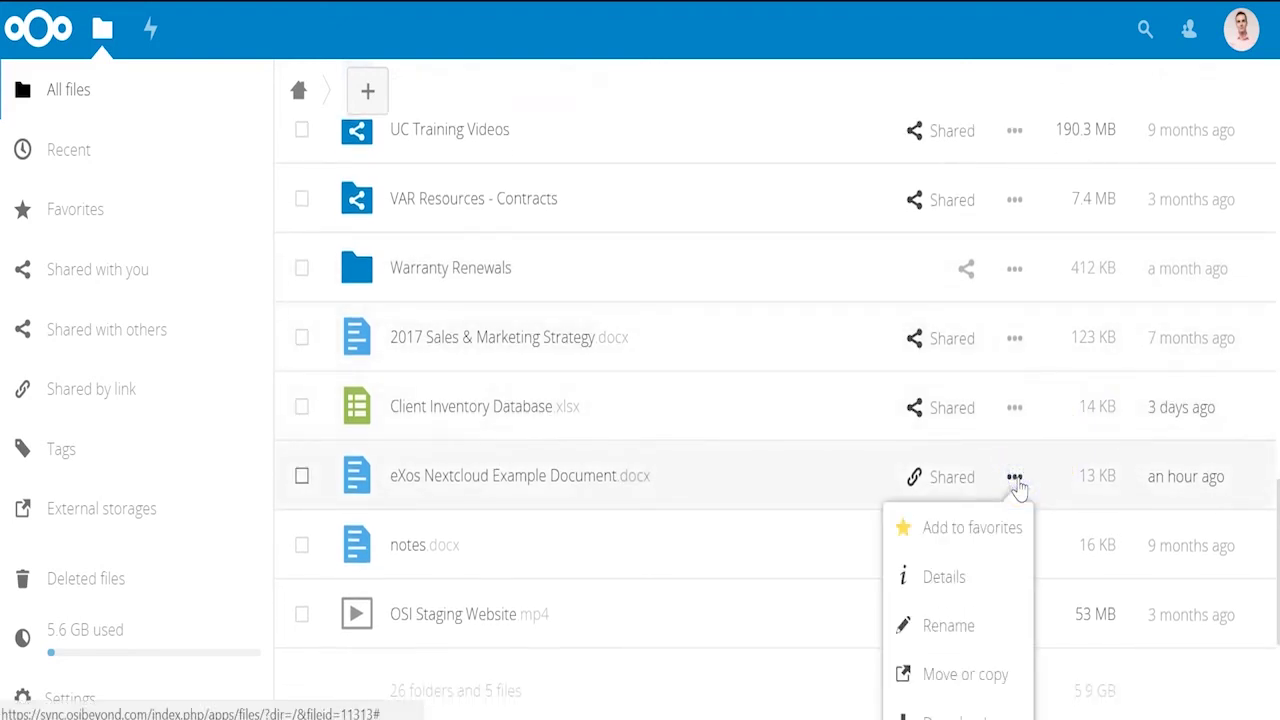
click(966, 575)
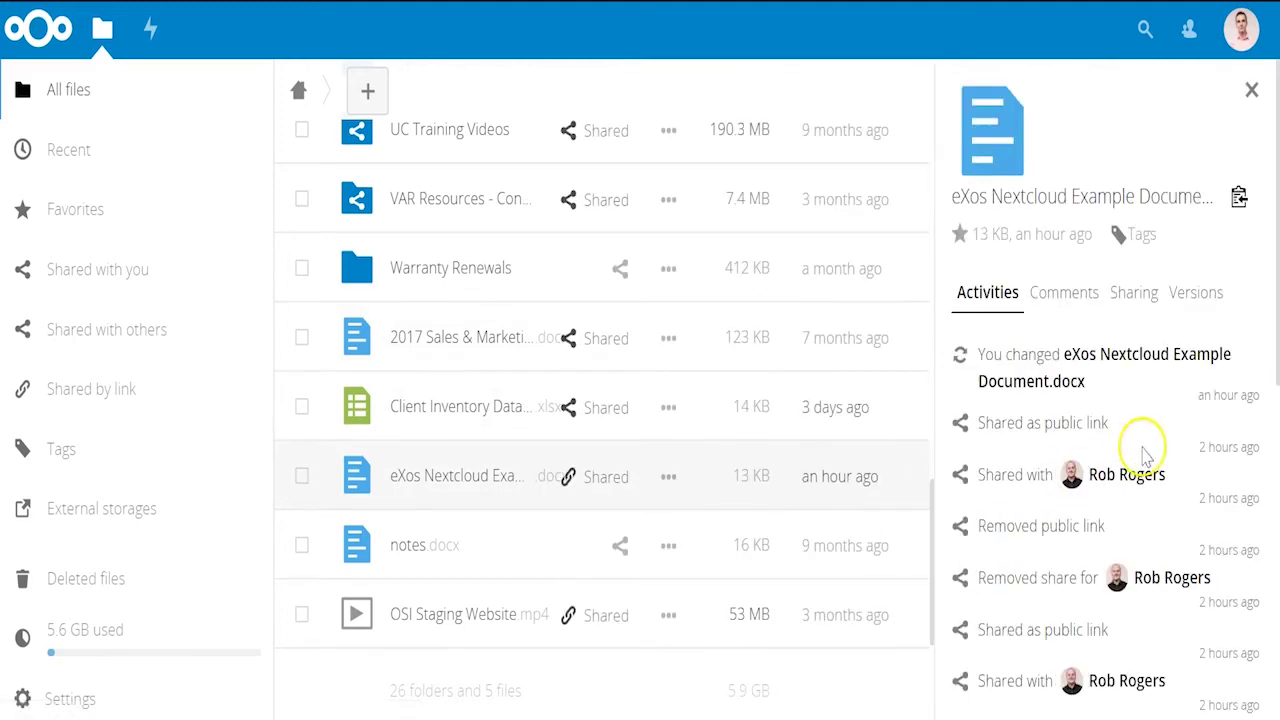
click(1187, 310)
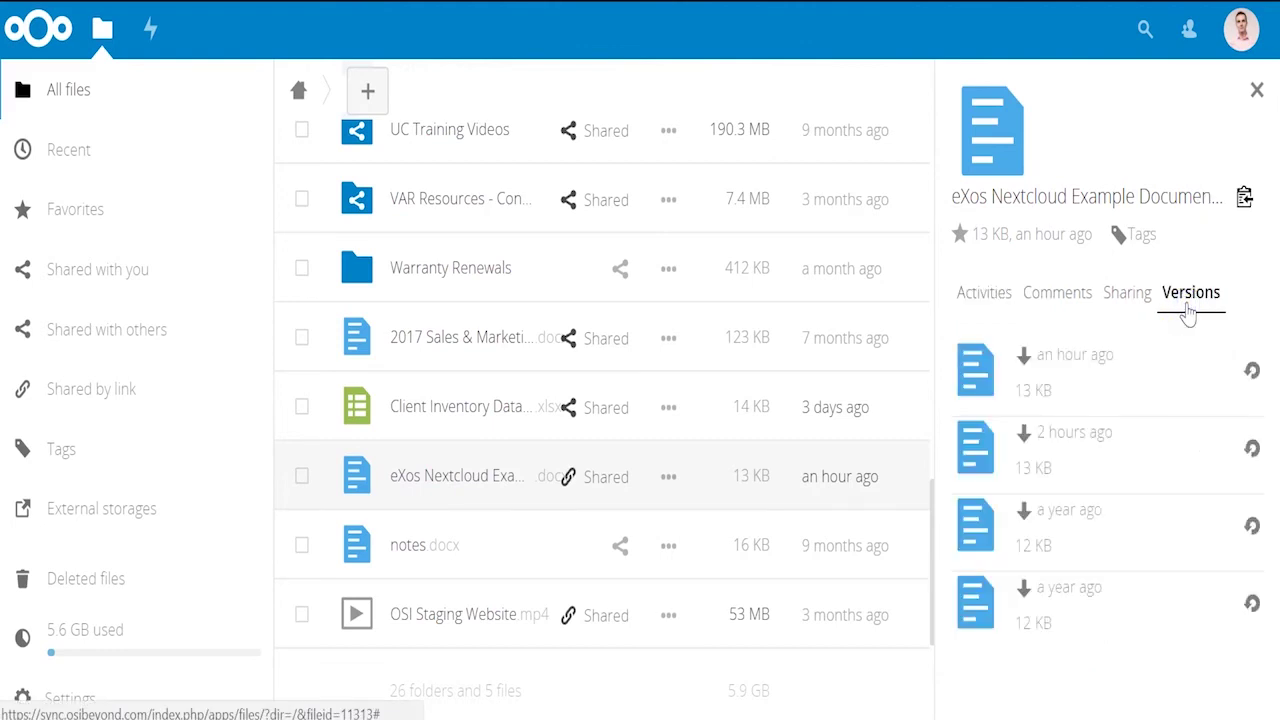
mouse_move(1075, 355)
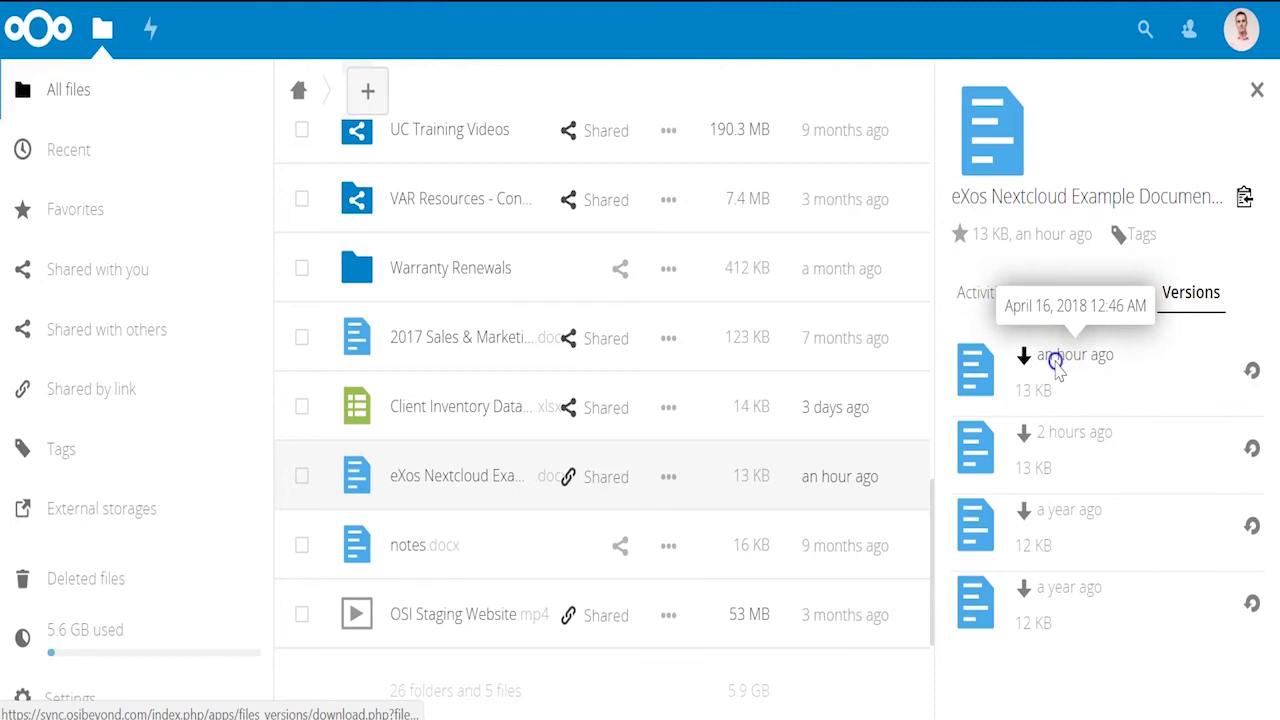
Download the hour-old version and restore the document to it.
click(1056, 362)
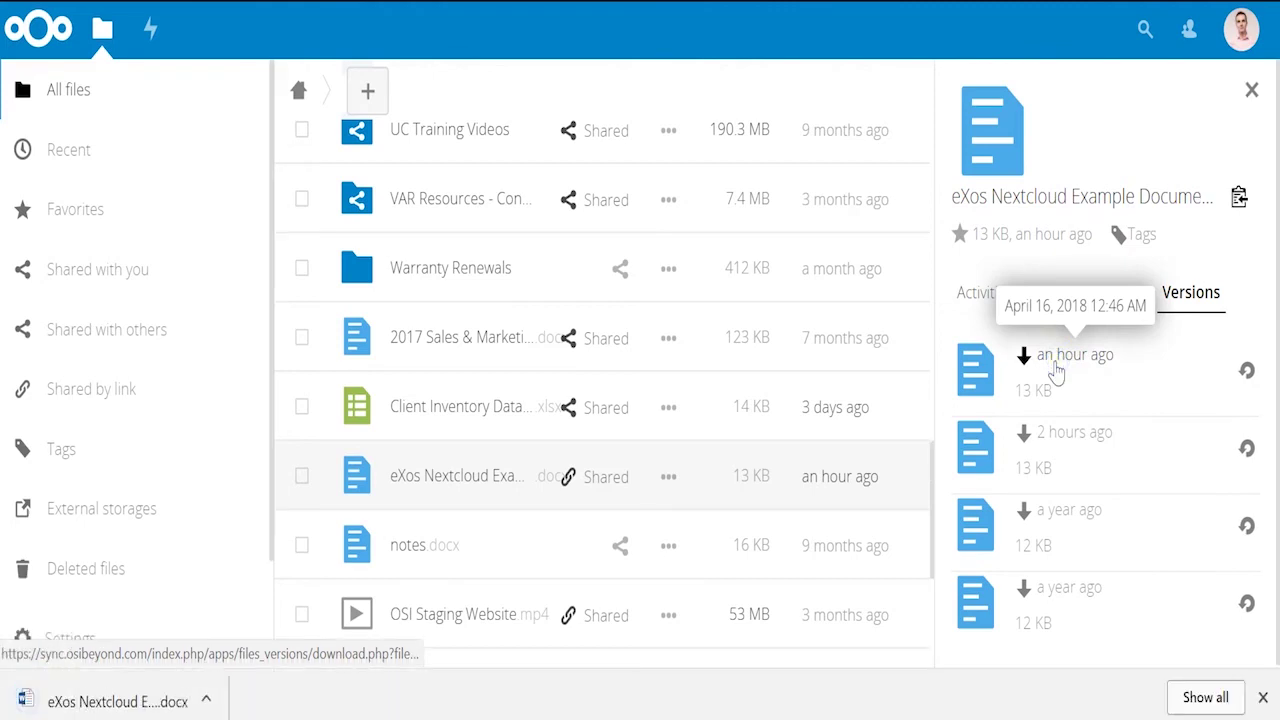
click(1090, 366)
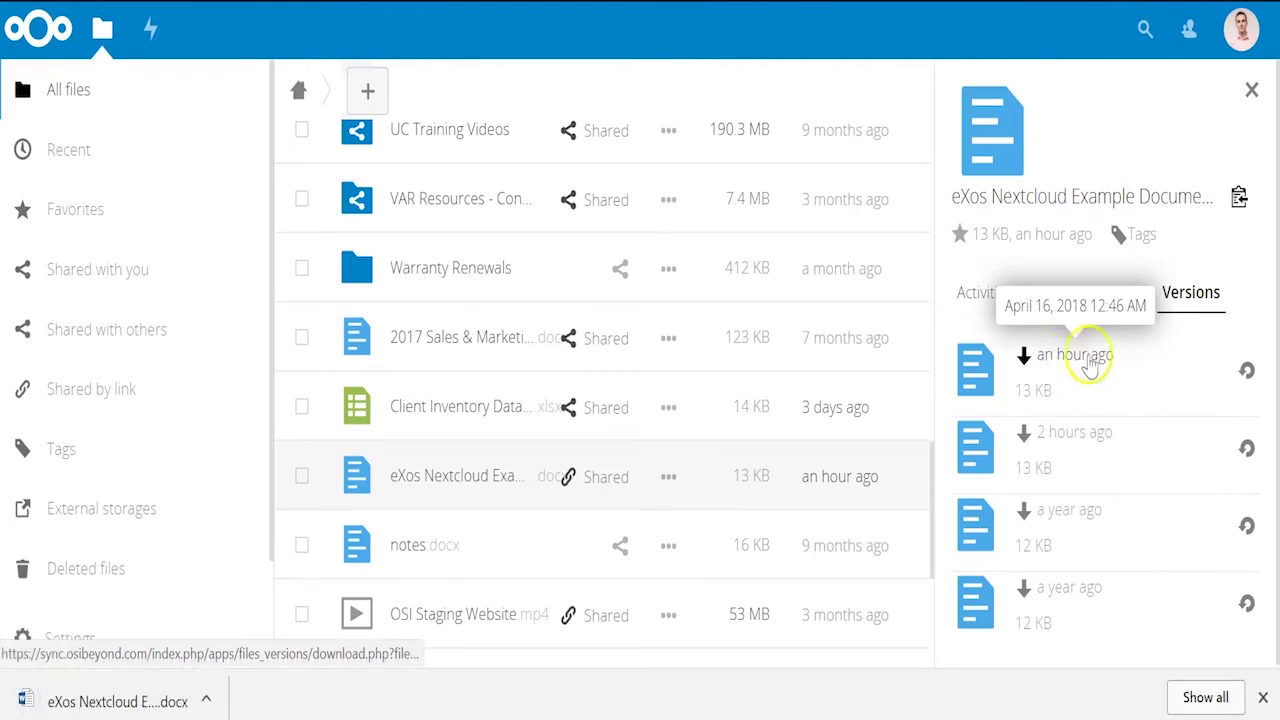
click(1246, 370)
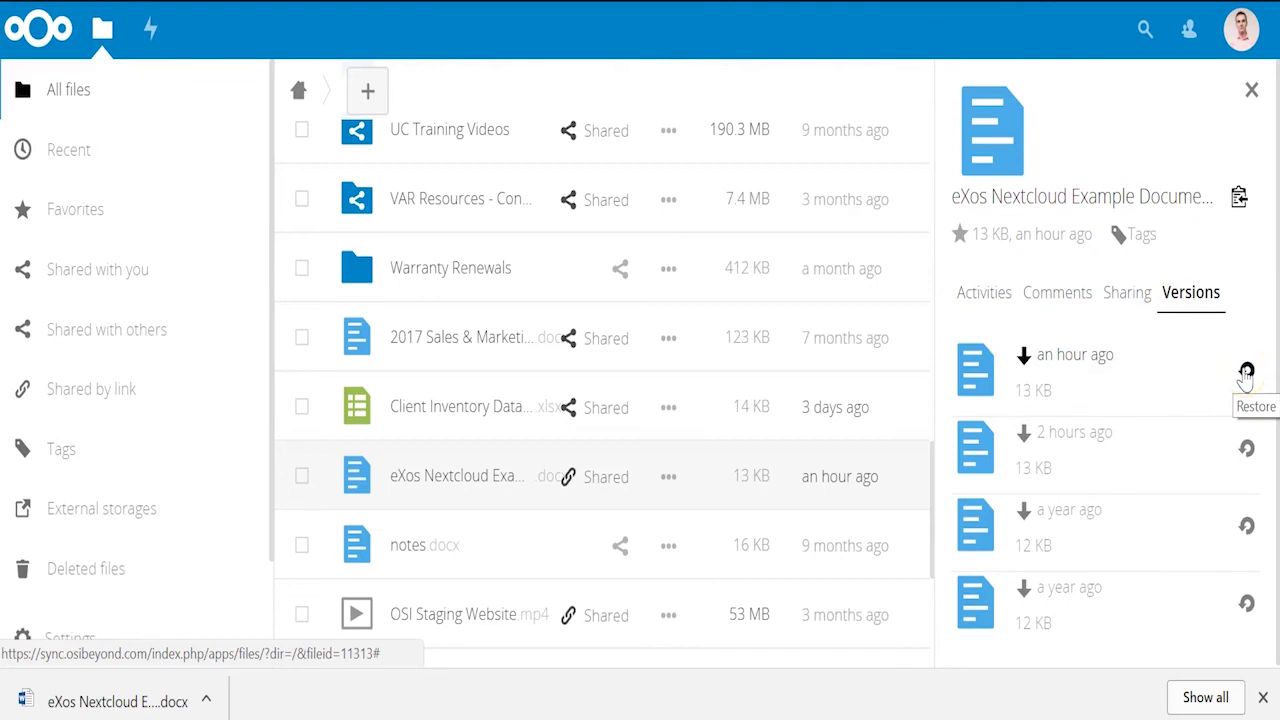
click(1246, 370)
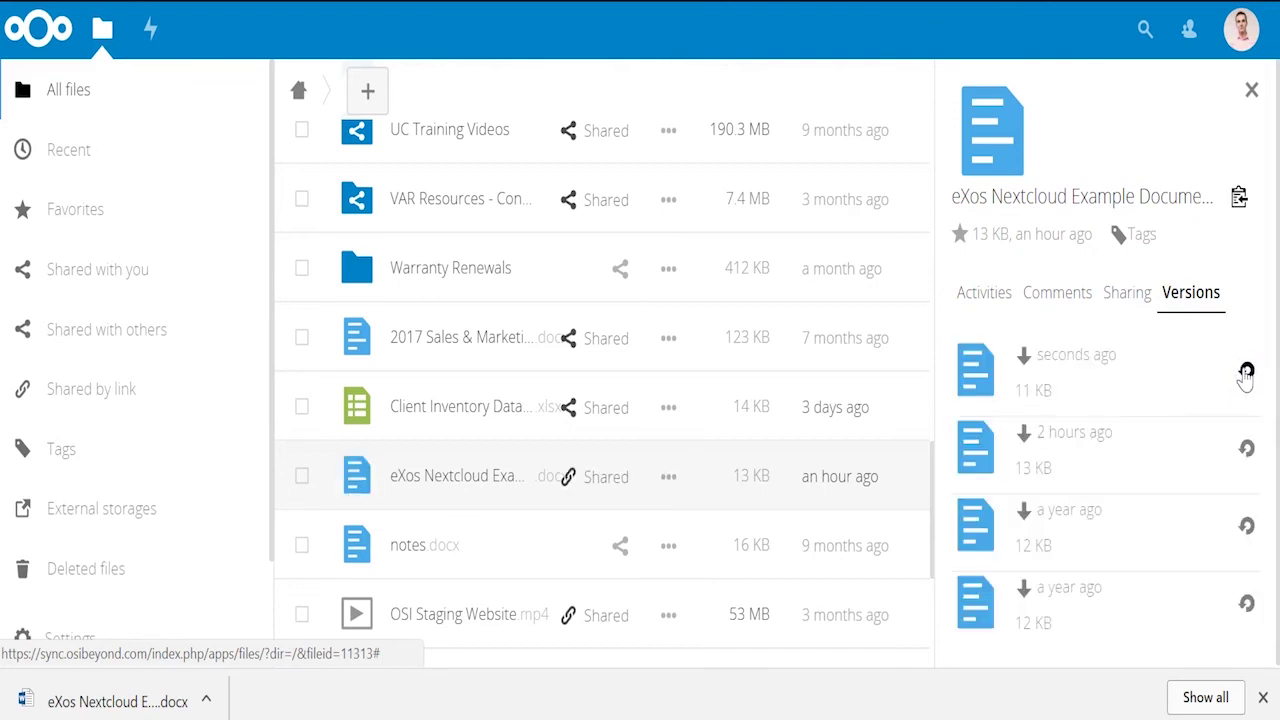
click(1251, 90)
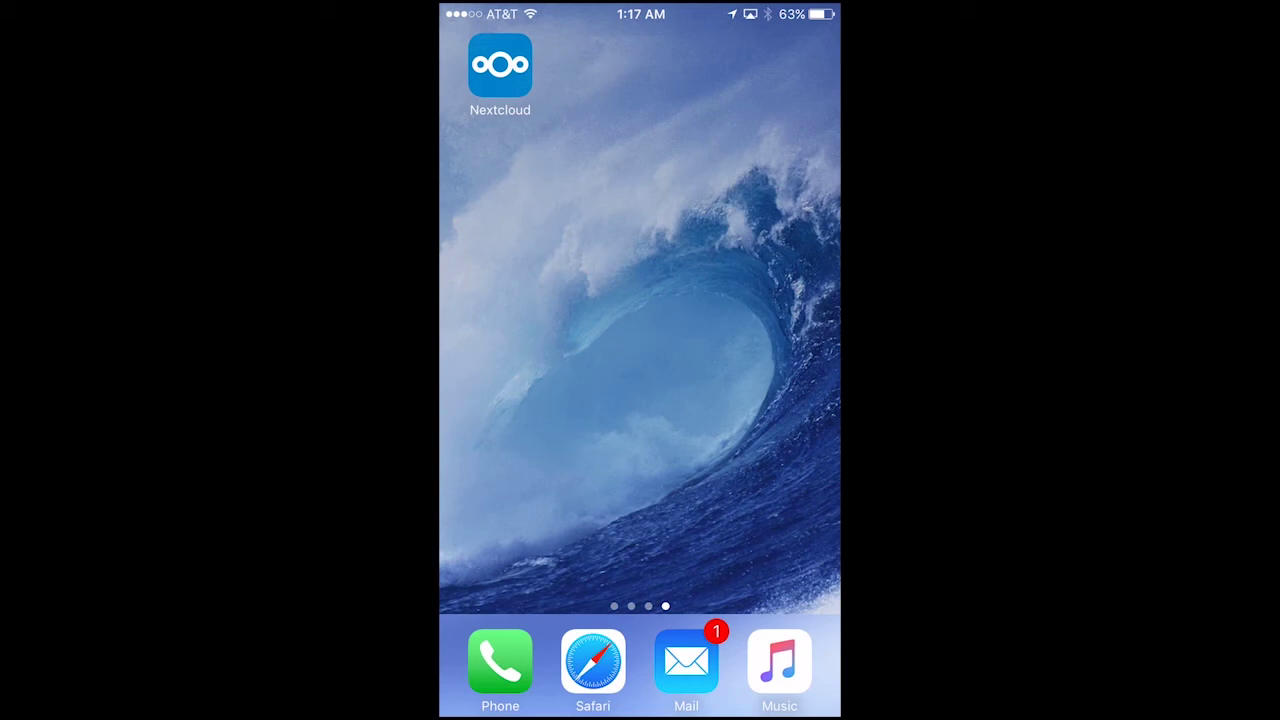
In the Nextcloud iOS app, open the eXos Nextcloud Example Document's share settings and its link and user shares.
click(500, 65)
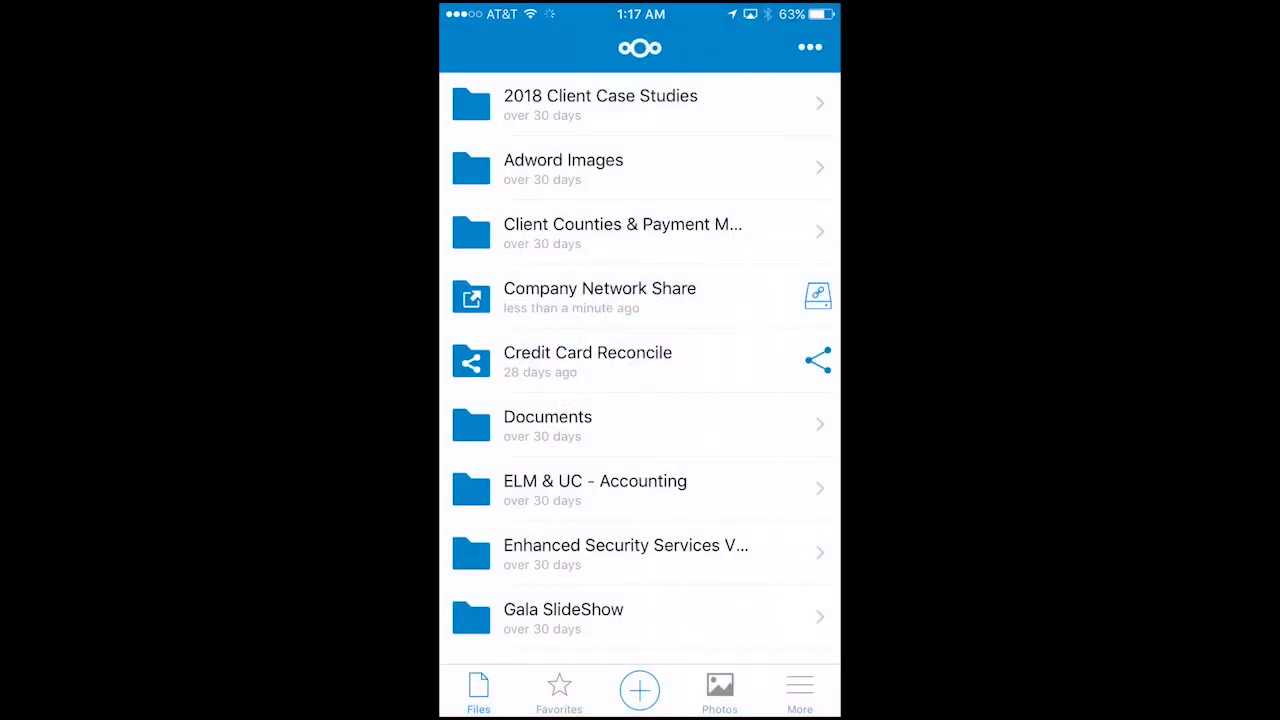
scroll(640, 370, down, 5)
scroll(640, 370, down, 10)
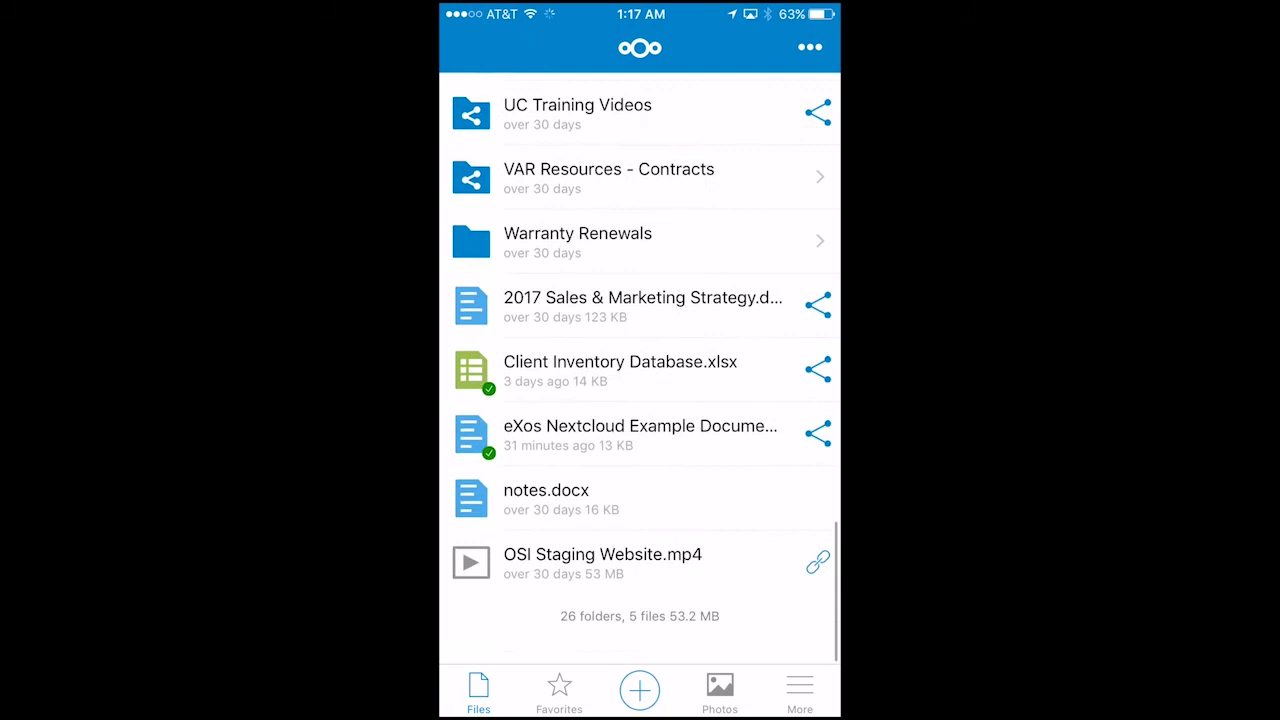
click(640, 461)
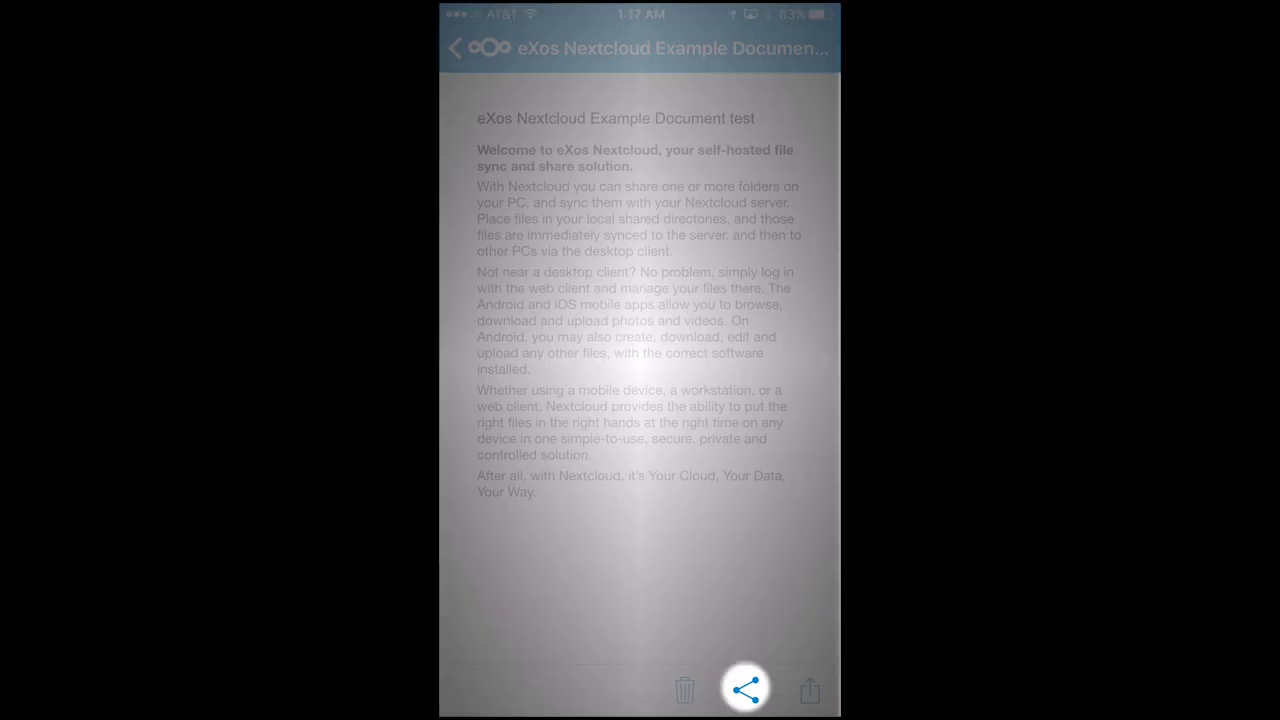
click(746, 689)
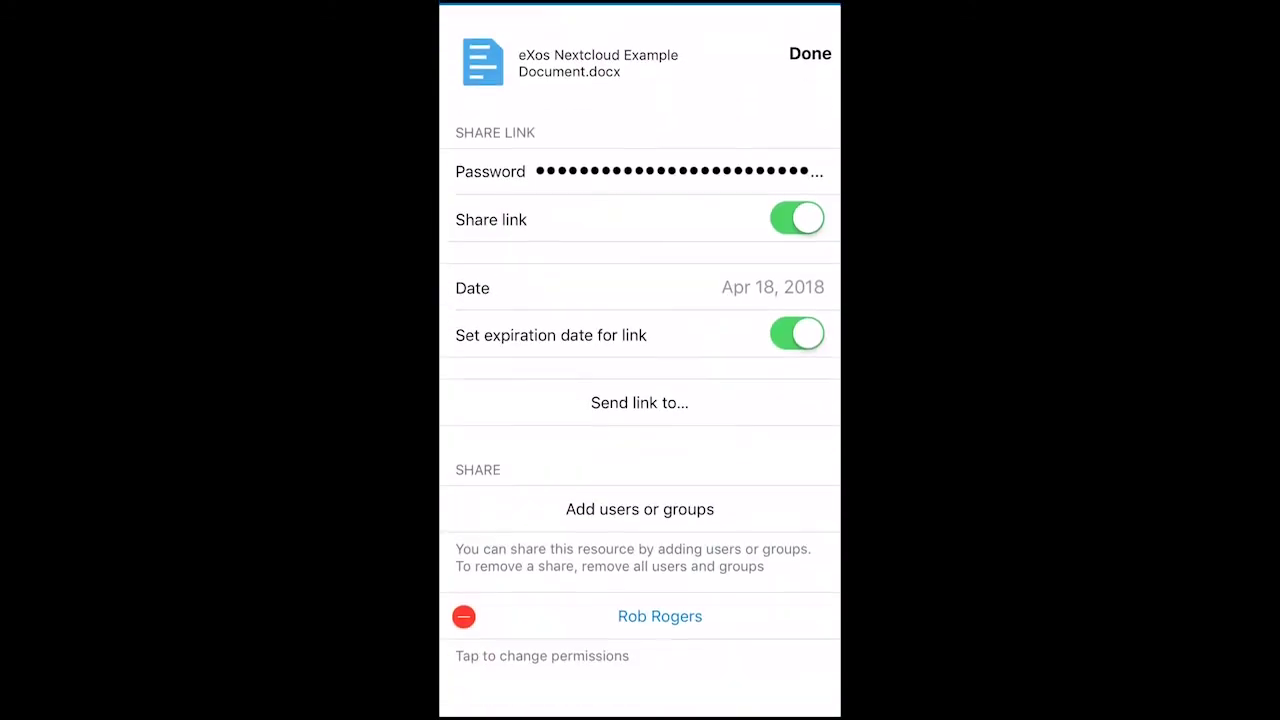